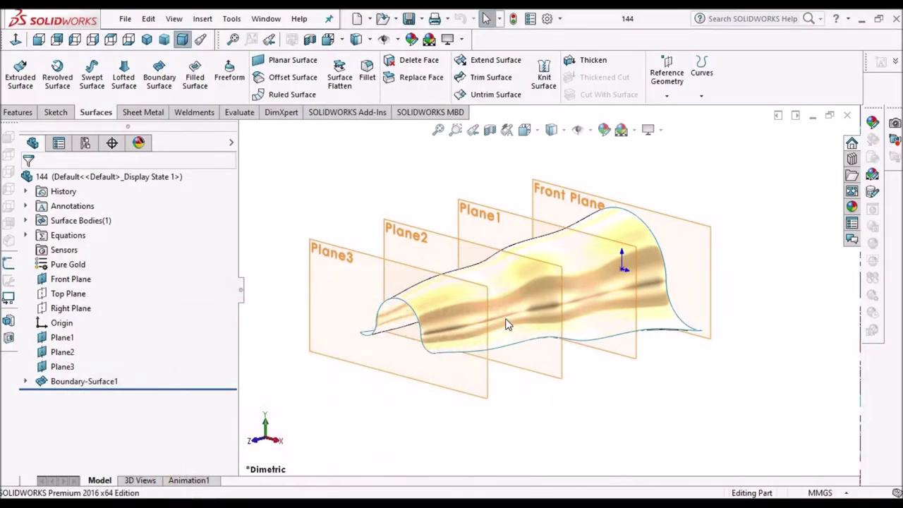
Step: Orbit part 144 to view Boundary-Surface1 spanning the four planes from a new angle
mouse_move(505, 323)
middle_down()
mouse_move(544, 312)
mouse_move(516, 249)
mouse_move(544, 195)
mouse_move(574, 214)
mouse_move(528, 298)
mouse_move(609, 376)
mouse_move(651, 344)
mouse_move(596, 336)
mouse_move(525, 248)
mouse_move(677, 385)
mouse_move(738, 405)
mouse_move(685, 369)
mouse_move(741, 373)
mouse_move(608, 335)
middle_up()
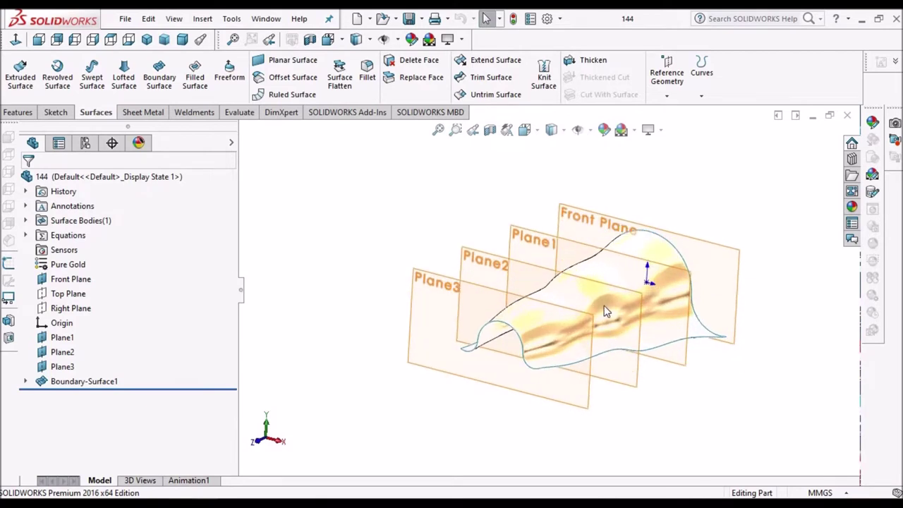
Step: Fit and orbit the Demo 2 curve sketches, briefly starting then cancelling Boundary Surface
key(f)
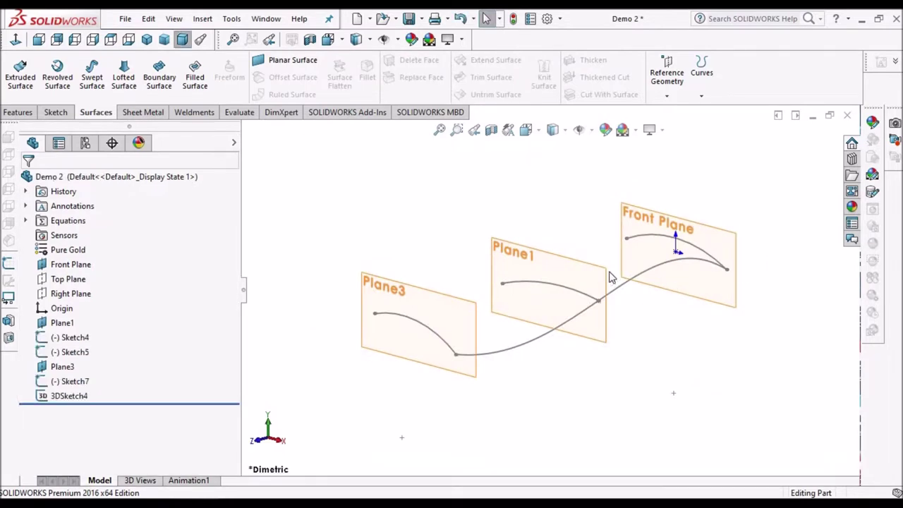
mouse_move(611, 277)
middle_down()
mouse_move(639, 316)
mouse_move(607, 297)
mouse_move(611, 303)
middle_up()
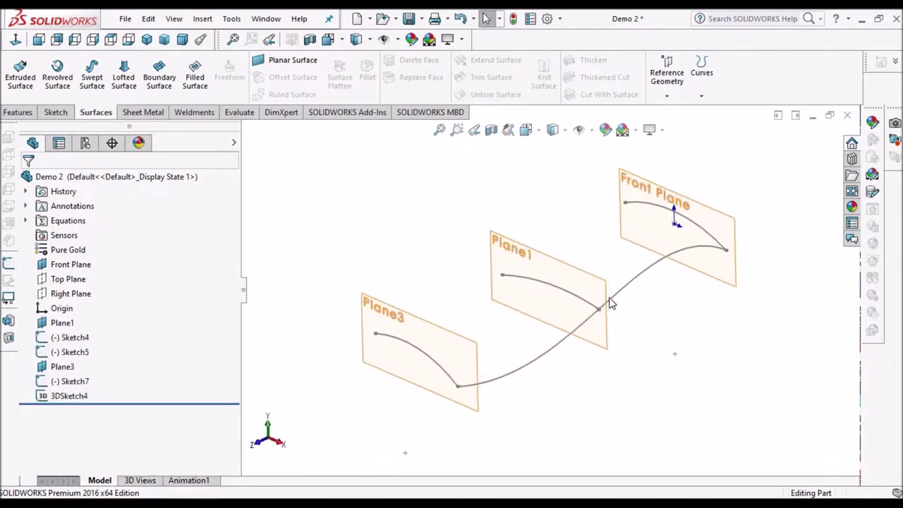
click(158, 79)
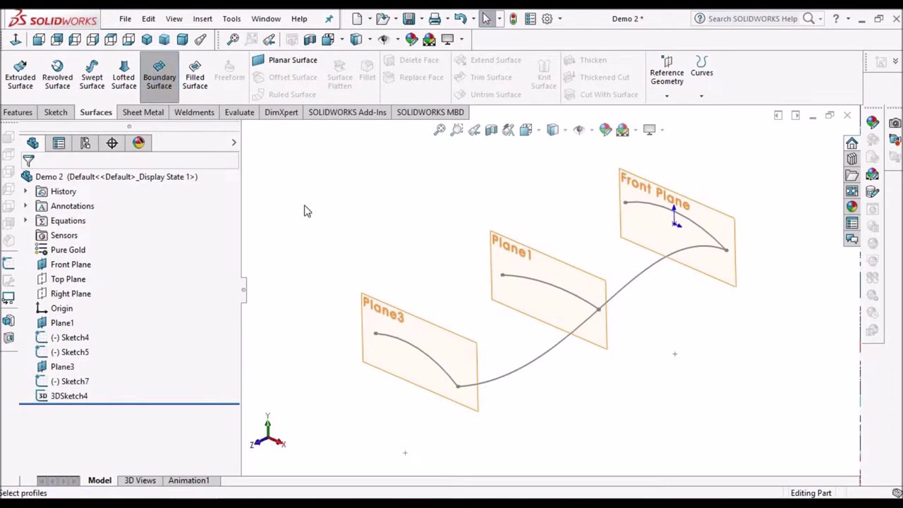
key(Escape)
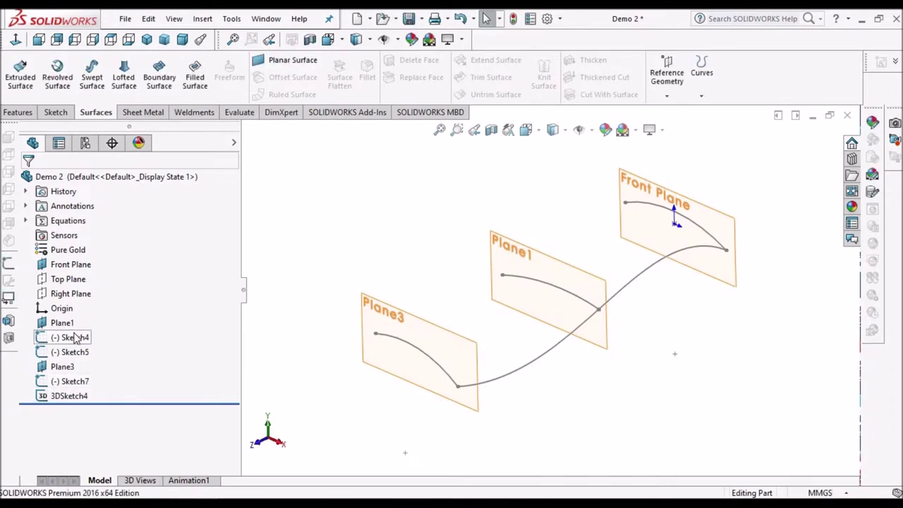
Step: Locate Sketch4 and Plane1, viewing the curves from the front and an angled view
click(75, 338)
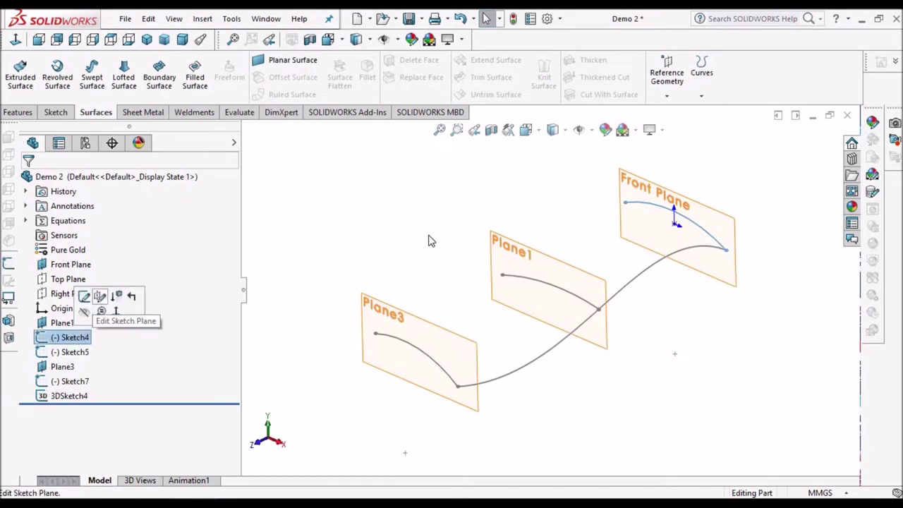
click(539, 265)
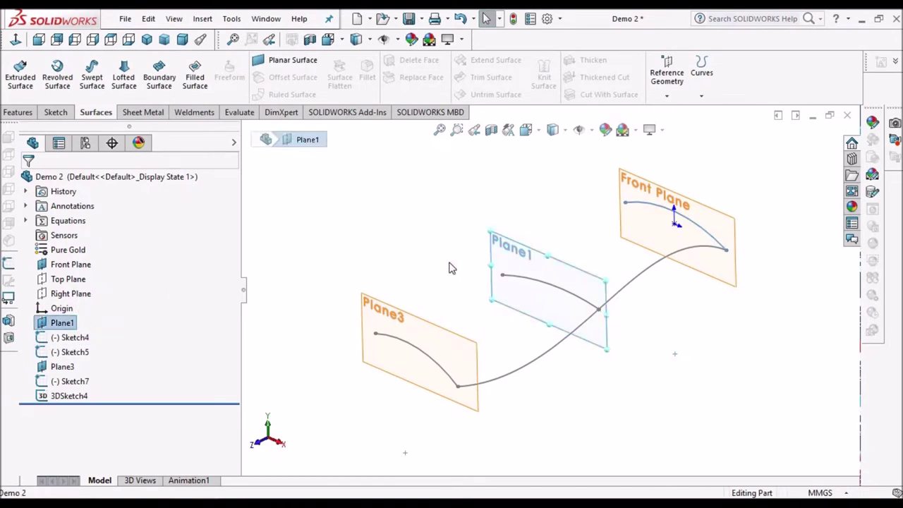
click(432, 304)
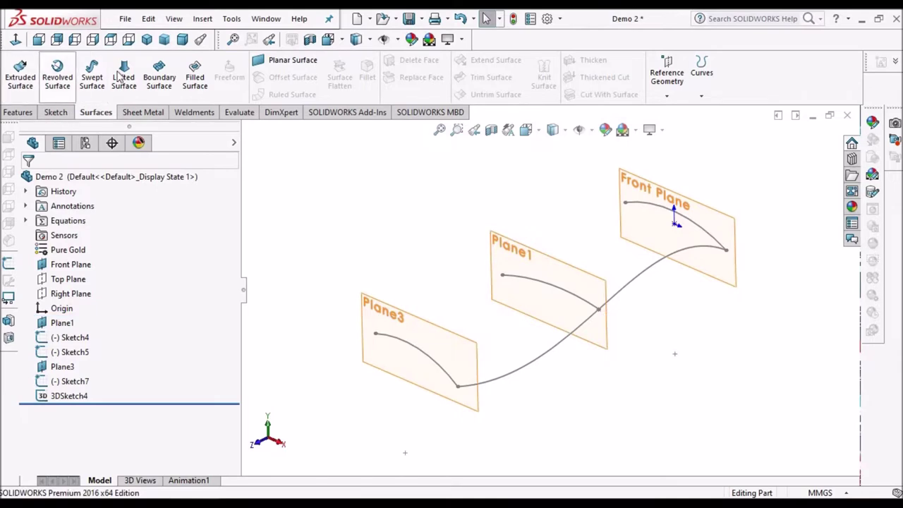
click(39, 40)
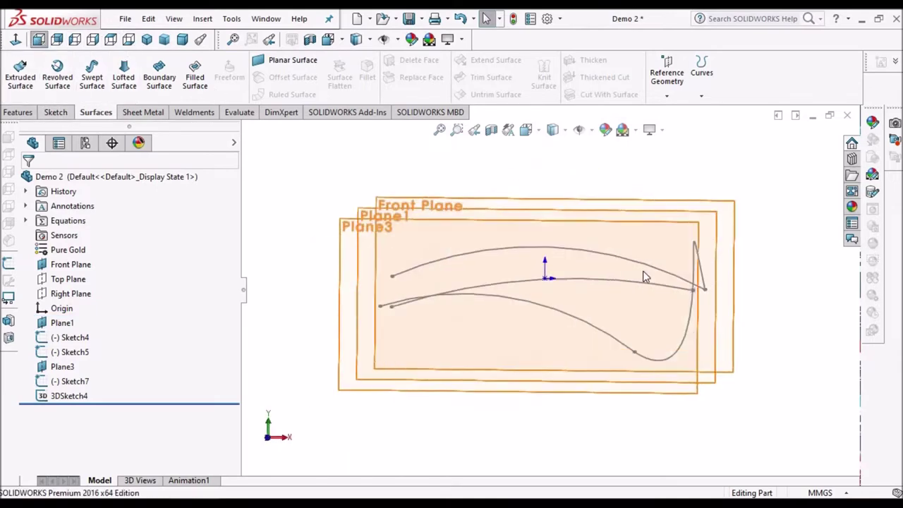
mouse_move(596, 246)
middle_down()
mouse_move(582, 260)
mouse_move(590, 277)
middle_up()
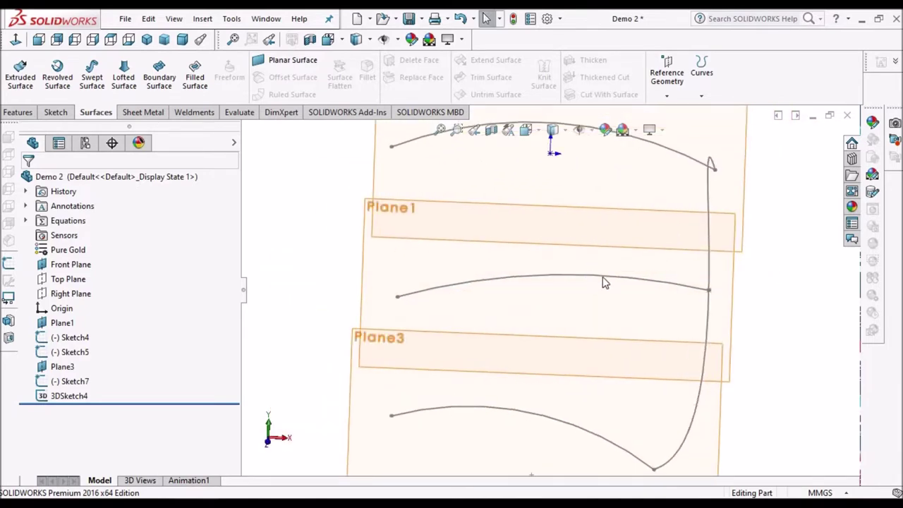
click(38, 39)
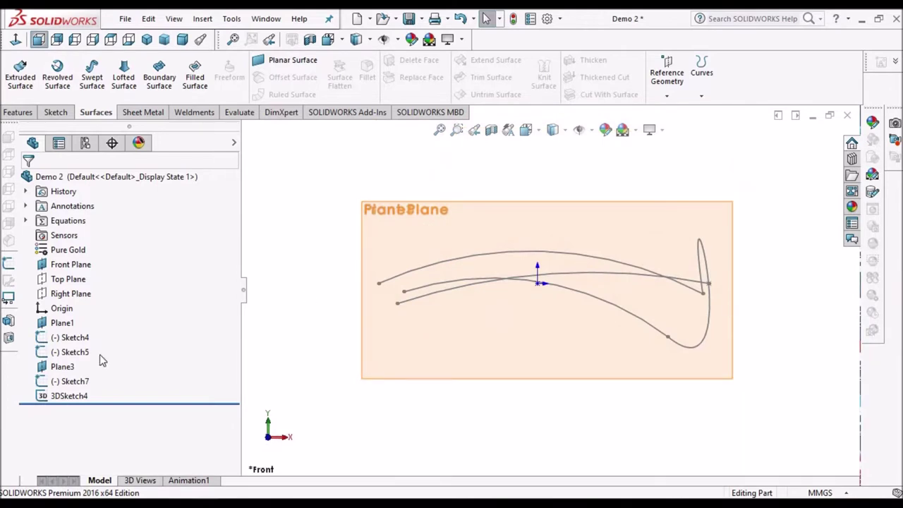
Step: Locate Sketch5 and Sketch7 in isometric view, then start a new Boundary Surface
click(71, 351)
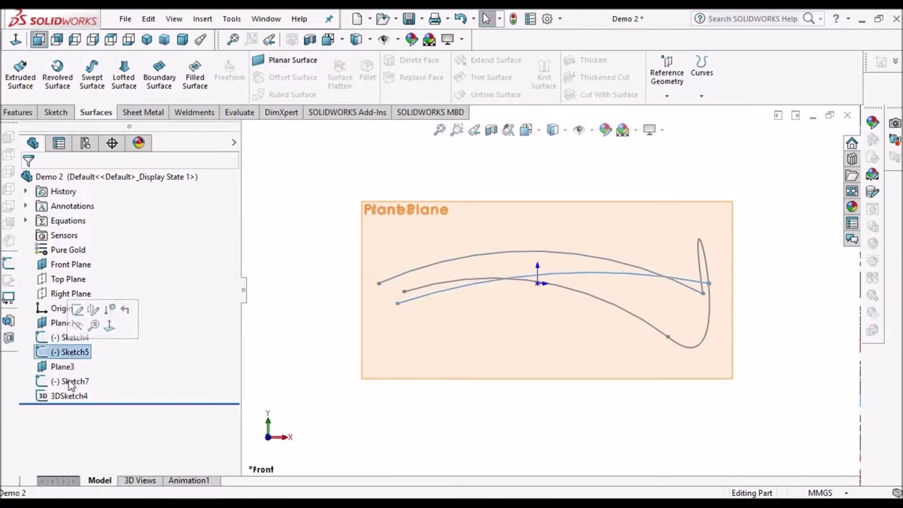
click(692, 307)
key(ctrl+7)
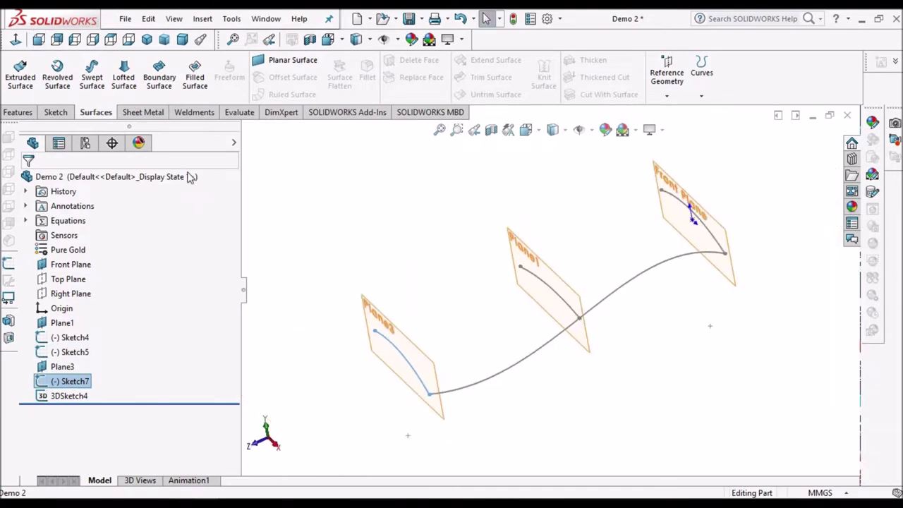
click(160, 83)
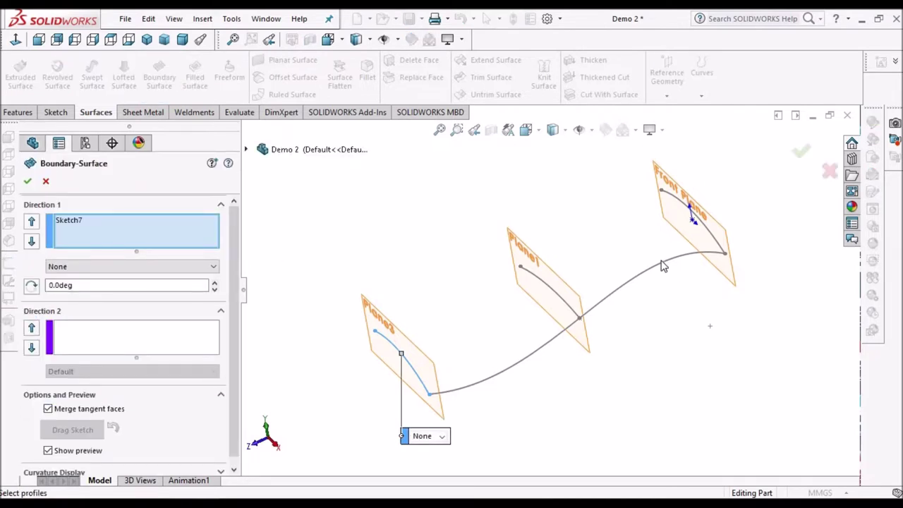
Step: Clear all profiles from the Direction 1 list of the Boundary Surface
right_click(141, 238)
click(201, 239)
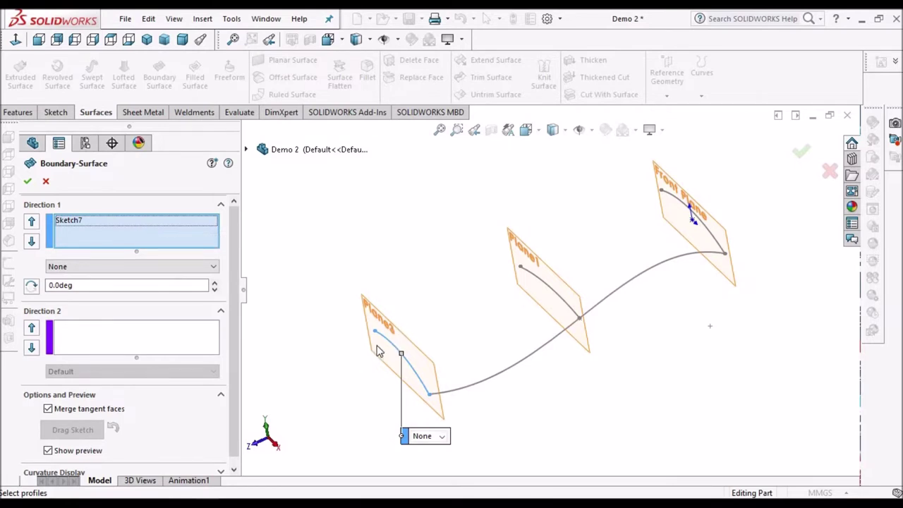
scroll(375, 346, up, 3)
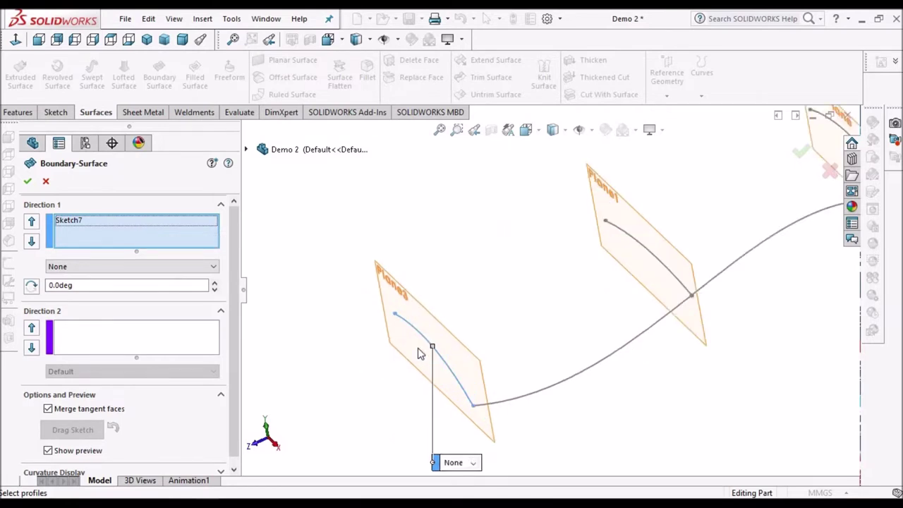
right_click(131, 230)
click(158, 252)
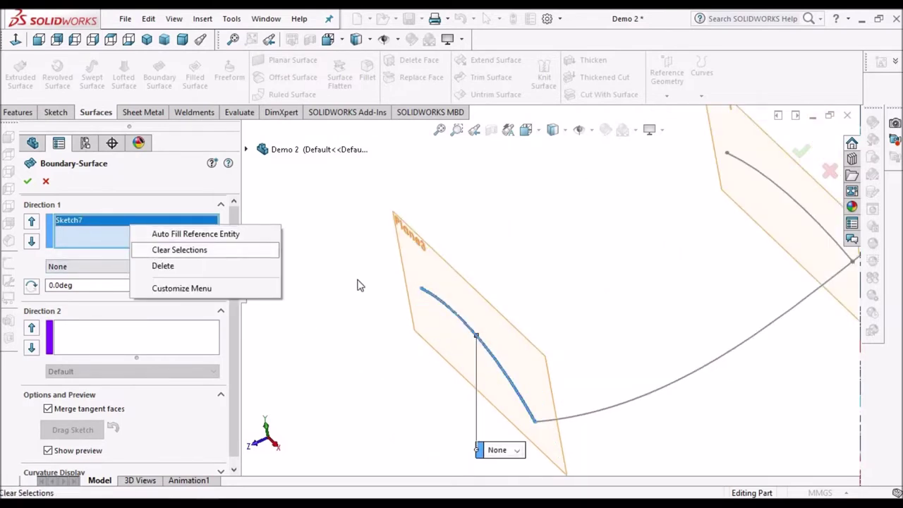
Step: Pick Sketch7, Sketch5 and Sketch4 as profiles in order and accept Boundary-Surface3
click(422, 293)
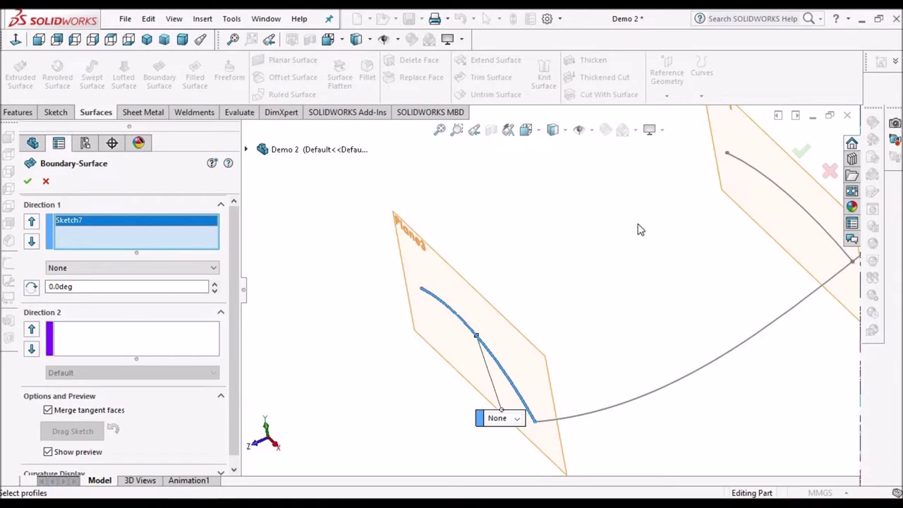
scroll(662, 211, down, 2)
scroll(653, 208, down, 2)
scroll(641, 218, down, 2)
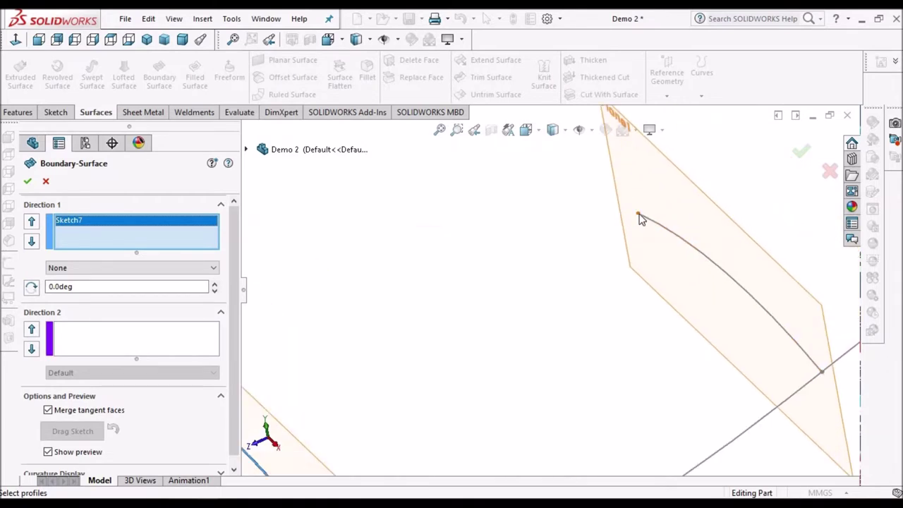
click(641, 219)
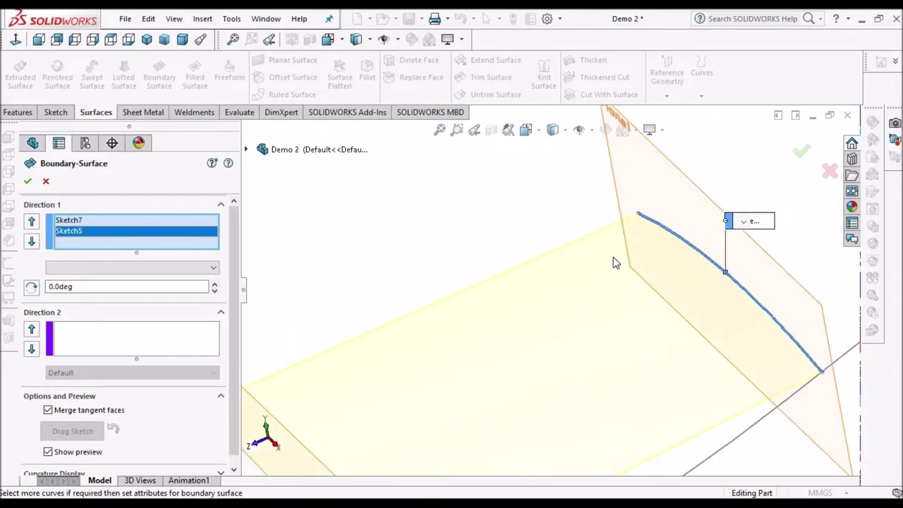
scroll(546, 327, up, 3)
scroll(562, 323, up, 2)
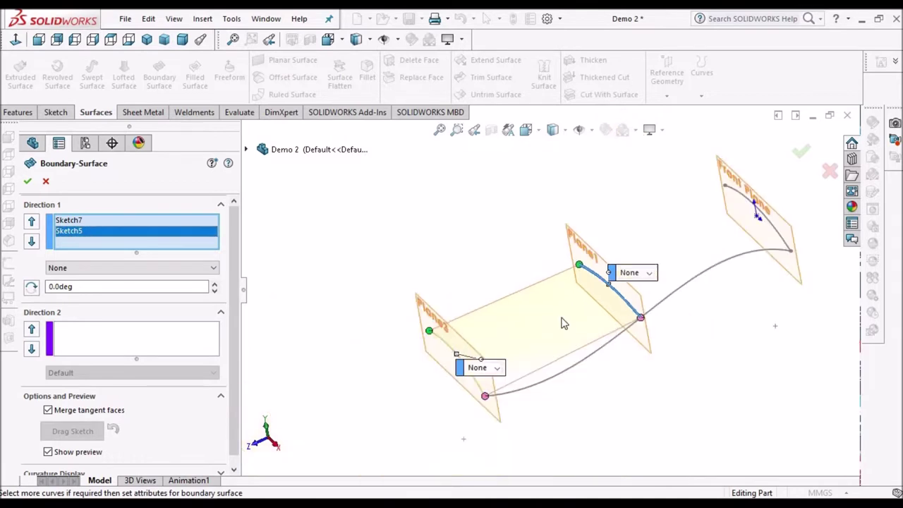
scroll(719, 205, down, 2)
click(711, 194)
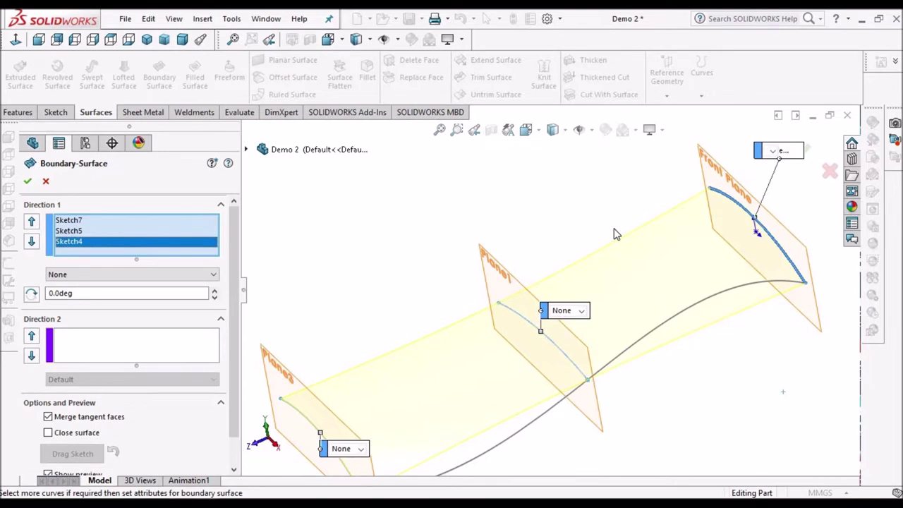
scroll(614, 234, up, 2)
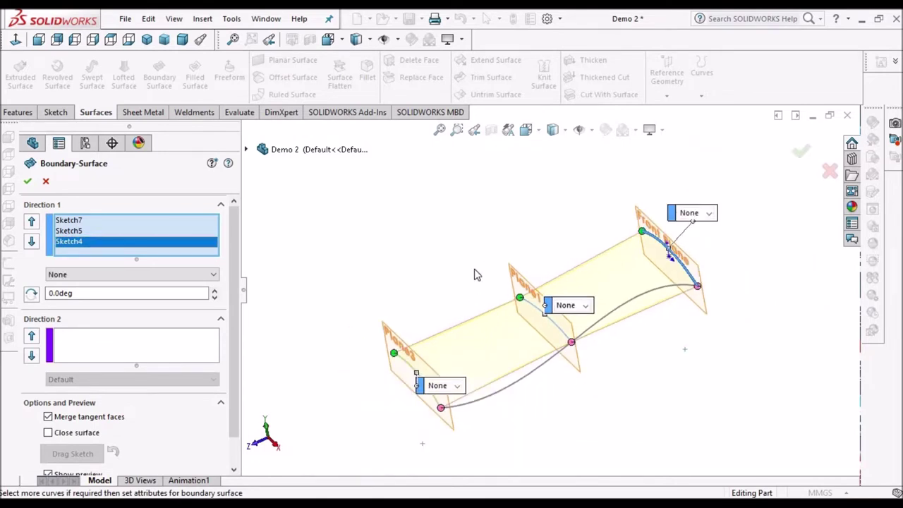
mouse_move(562, 244)
middle_down()
mouse_move(605, 232)
mouse_move(604, 261)
mouse_move(571, 264)
mouse_move(584, 317)
mouse_move(554, 315)
mouse_move(534, 242)
mouse_move(512, 256)
mouse_move(493, 308)
mouse_move(534, 331)
mouse_move(553, 307)
middle_up()
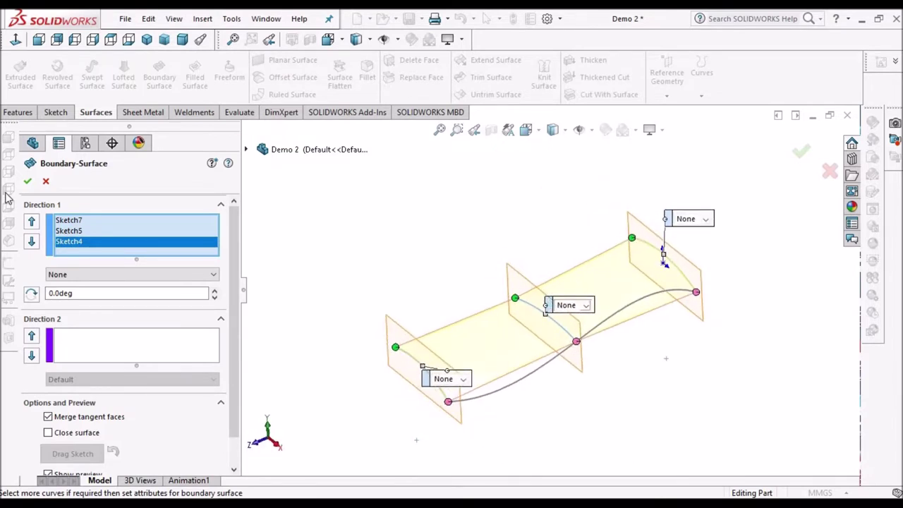
click(28, 182)
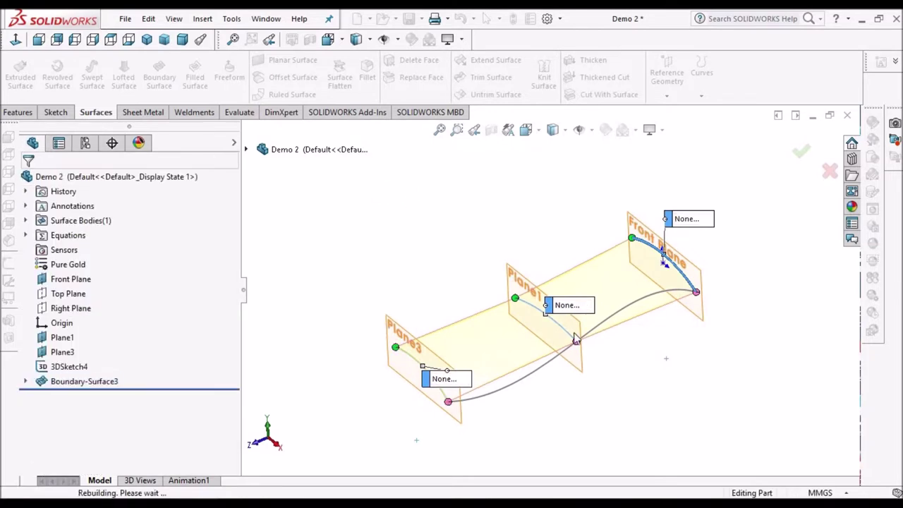
Step: Orbit to the new surface and open Boundary-Surface3 with Edit Feature
mouse_move(575, 326)
middle_down()
mouse_move(571, 264)
mouse_move(535, 318)
mouse_move(538, 275)
mouse_move(583, 193)
mouse_move(550, 207)
mouse_move(512, 324)
mouse_move(484, 352)
mouse_move(508, 318)
mouse_move(568, 377)
mouse_move(542, 411)
mouse_move(586, 349)
mouse_move(645, 352)
mouse_move(597, 286)
middle_up()
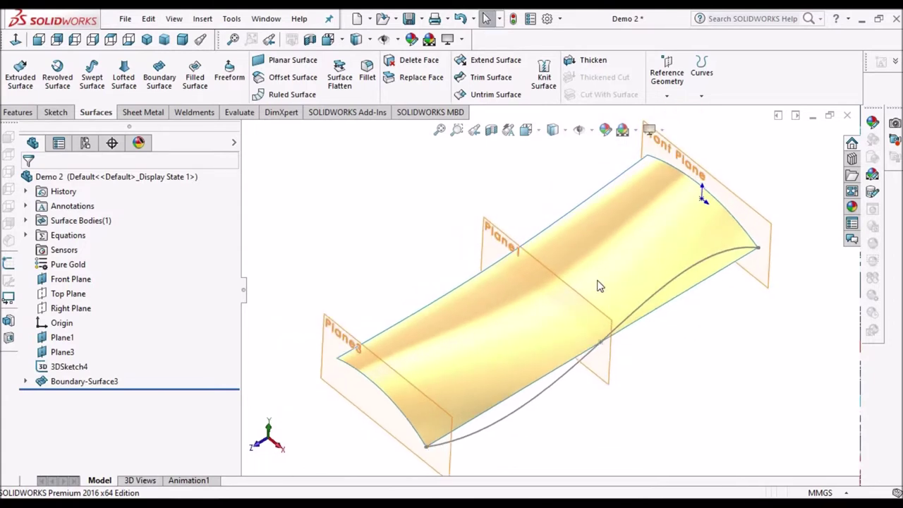
right_click(110, 381)
click(115, 207)
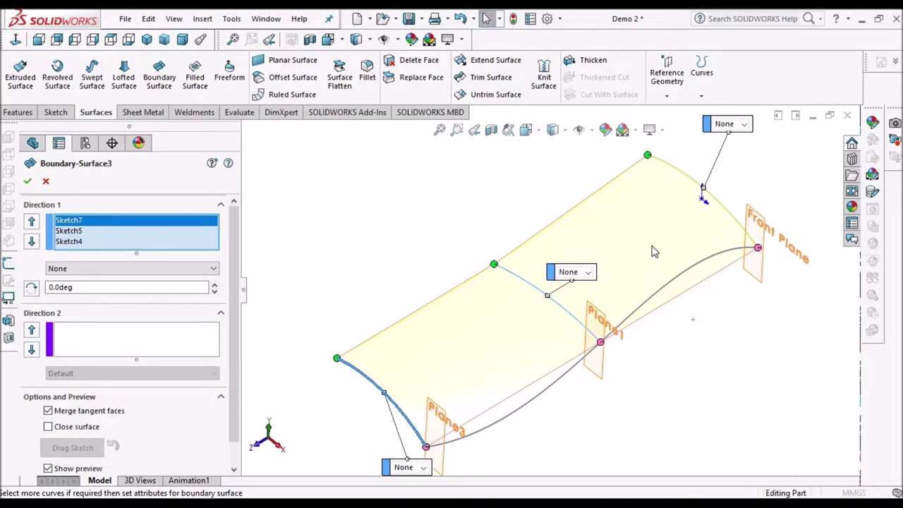
Step: Add the lower wavy 3DSketch4 curve as the Direction 2 guide curve
mouse_move(653, 252)
middle_down()
mouse_move(681, 336)
mouse_move(556, 374)
middle_up()
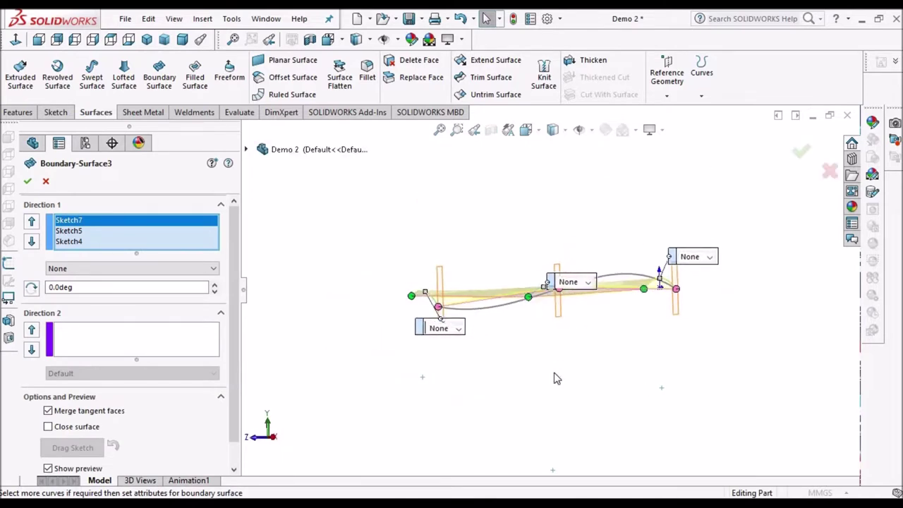
click(96, 345)
scroll(498, 303, down, 3)
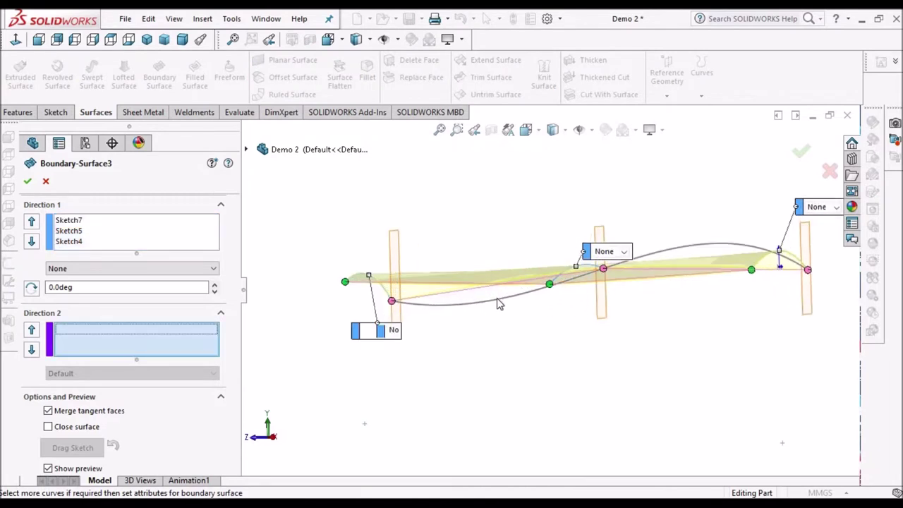
click(498, 304)
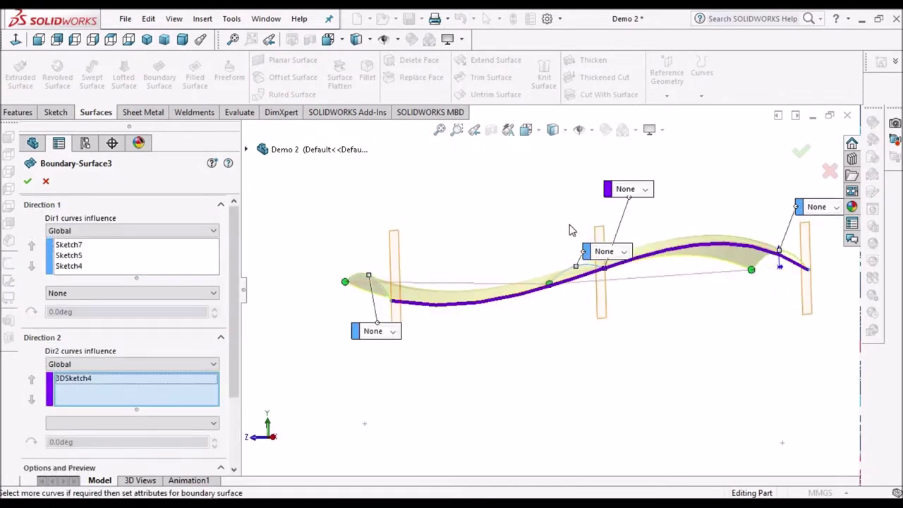
middle_drag(568, 276, 558, 266)
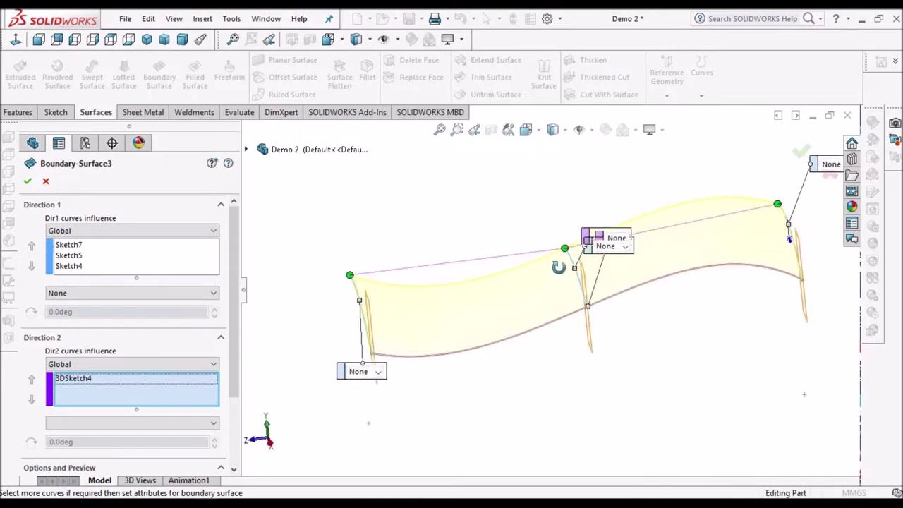
Step: Clear the Direction 2 list, re-add 3DSketch4, and confirm the wavy surface
right_click(143, 393)
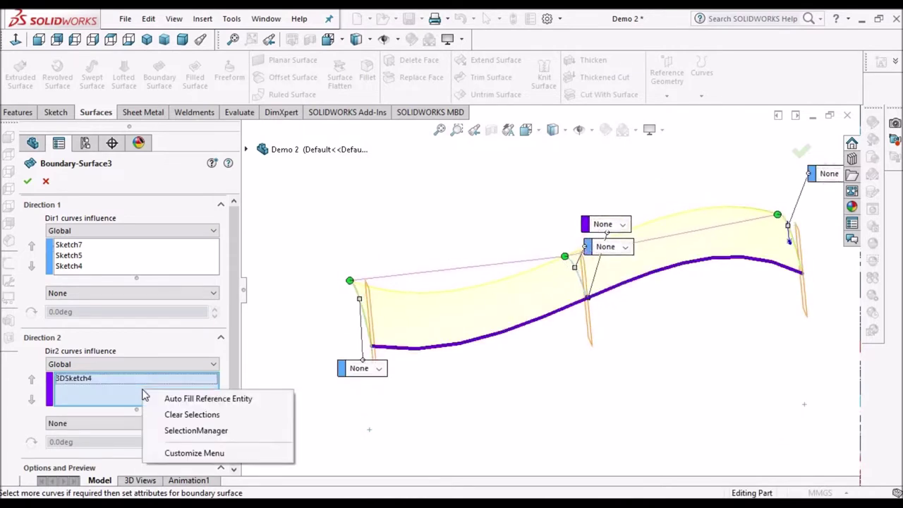
click(182, 402)
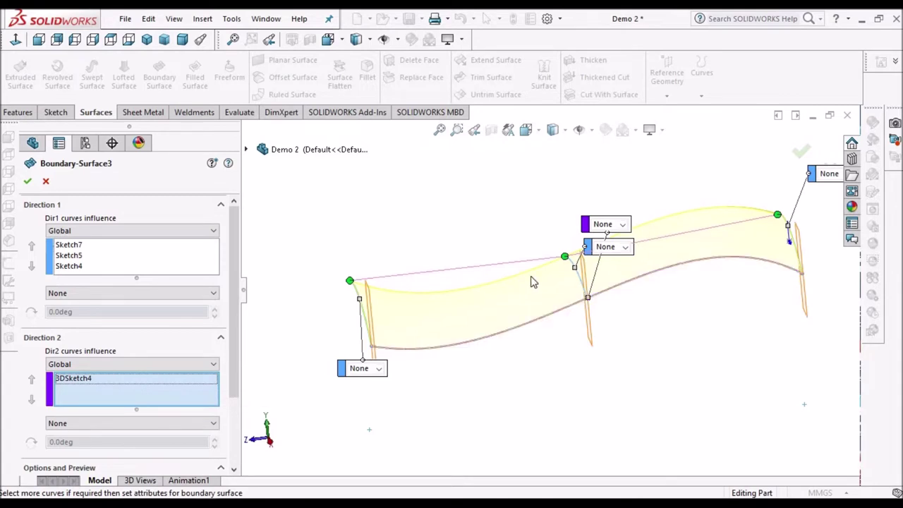
right_click(74, 389)
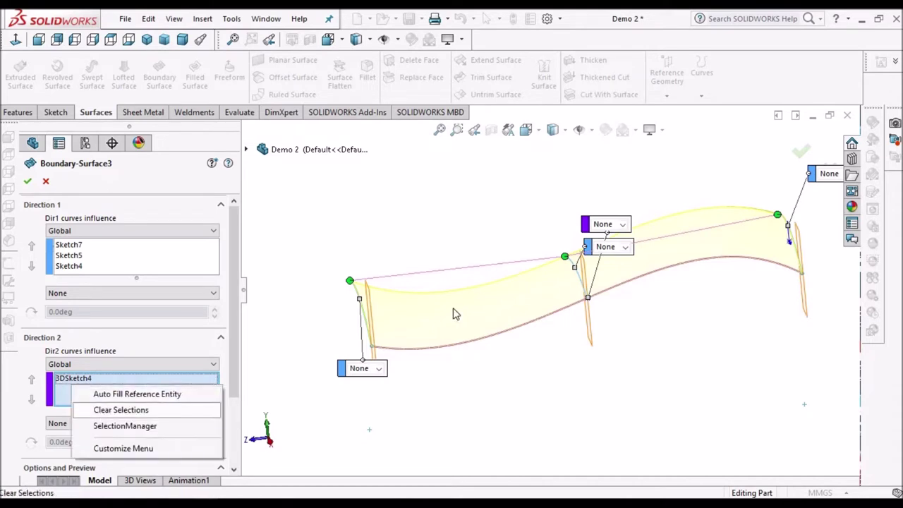
click(113, 409)
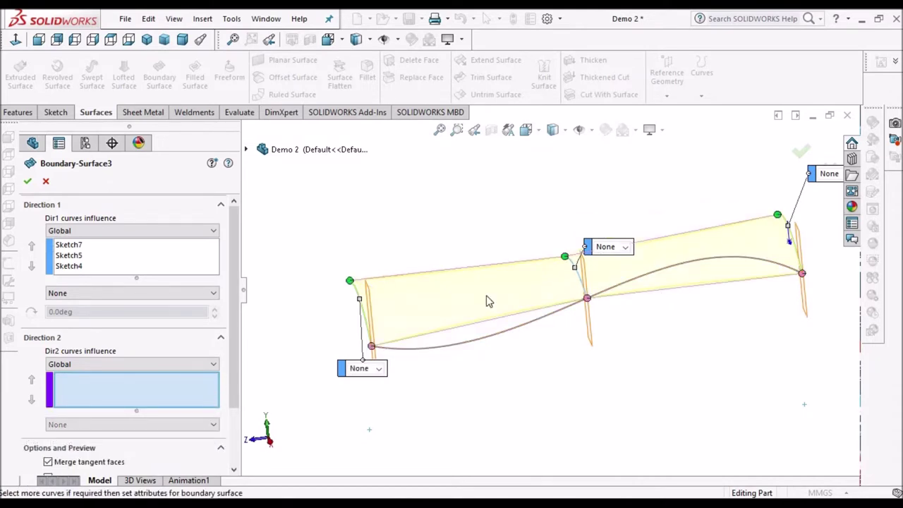
click(513, 331)
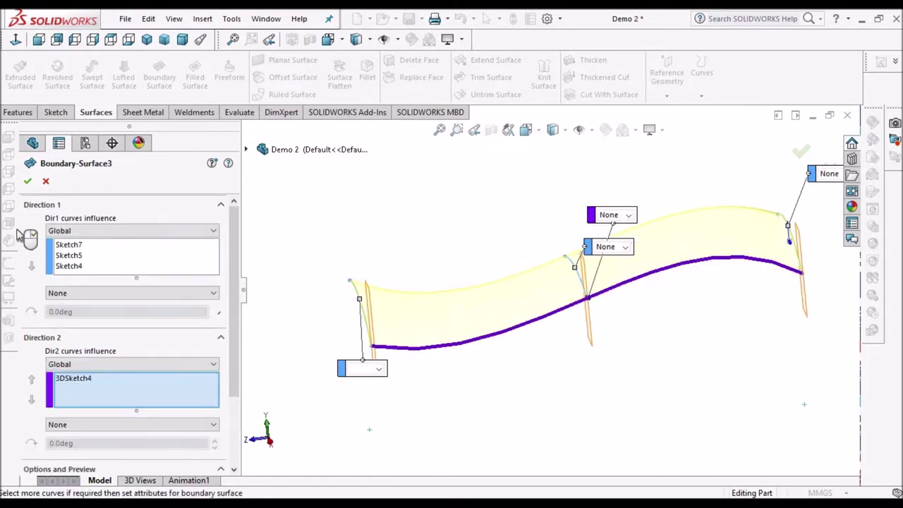
click(27, 181)
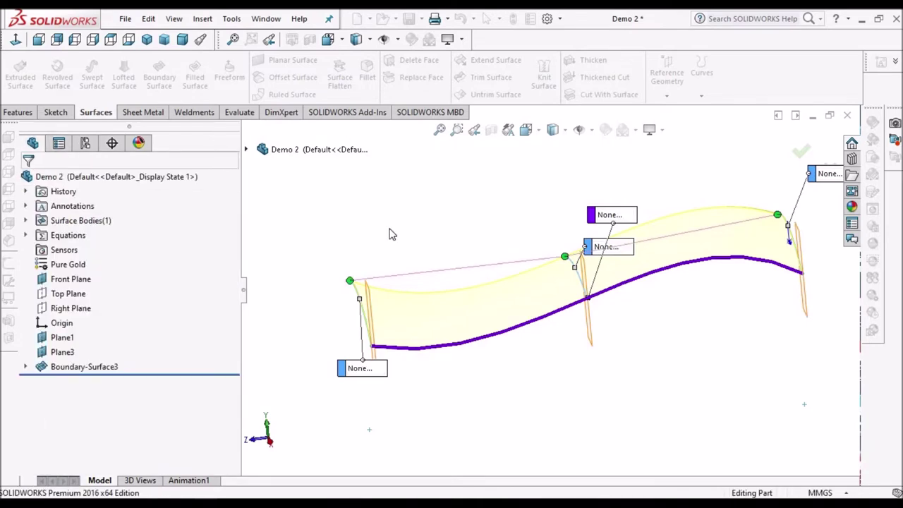
mouse_move(575, 272)
middle_down()
mouse_move(595, 300)
mouse_move(539, 363)
mouse_move(589, 397)
mouse_move(631, 383)
mouse_move(681, 258)
mouse_move(675, 336)
mouse_move(610, 366)
middle_up()
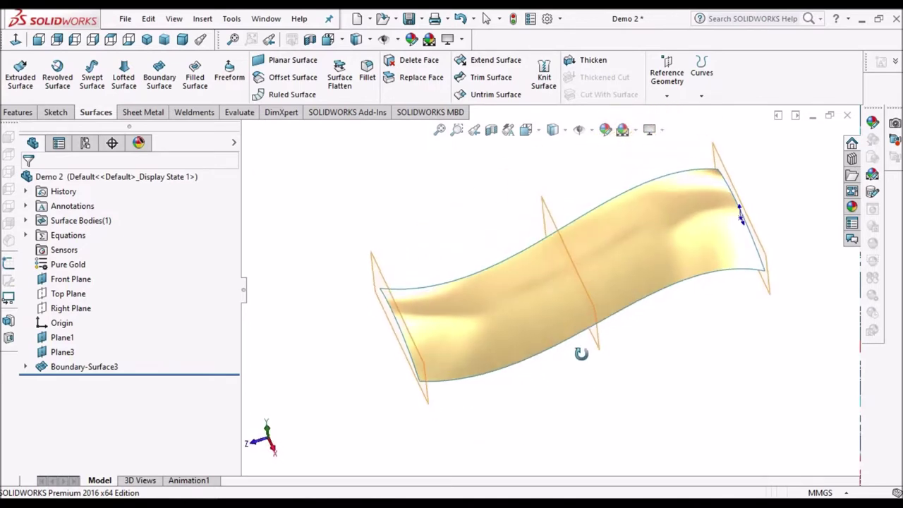
scroll(601, 292, down, 2)
mouse_move(600, 291)
middle_down()
mouse_move(610, 238)
mouse_move(630, 222)
mouse_move(635, 274)
mouse_move(596, 324)
mouse_move(607, 350)
mouse_move(674, 359)
mouse_move(707, 344)
mouse_move(726, 368)
mouse_move(642, 379)
mouse_move(606, 336)
mouse_move(596, 288)
mouse_move(622, 291)
mouse_move(629, 278)
mouse_move(619, 316)
mouse_move(574, 264)
mouse_move(584, 282)
mouse_move(578, 322)
mouse_move(596, 348)
mouse_move(613, 355)
mouse_move(597, 346)
mouse_move(609, 226)
mouse_move(636, 233)
mouse_move(608, 325)
middle_up()
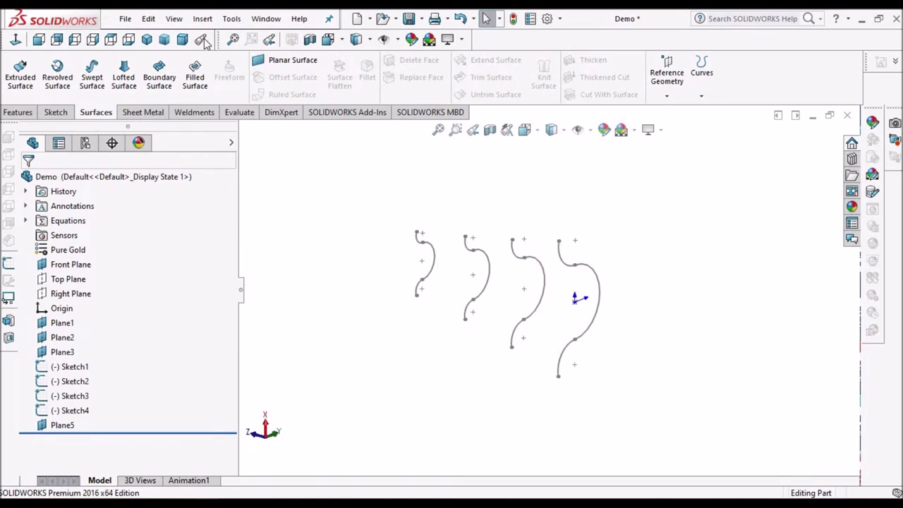
Step: Locate Sketch1 and Sketch4 in Dimetric and Front views, then start and cancel Lofted Surface
click(182, 40)
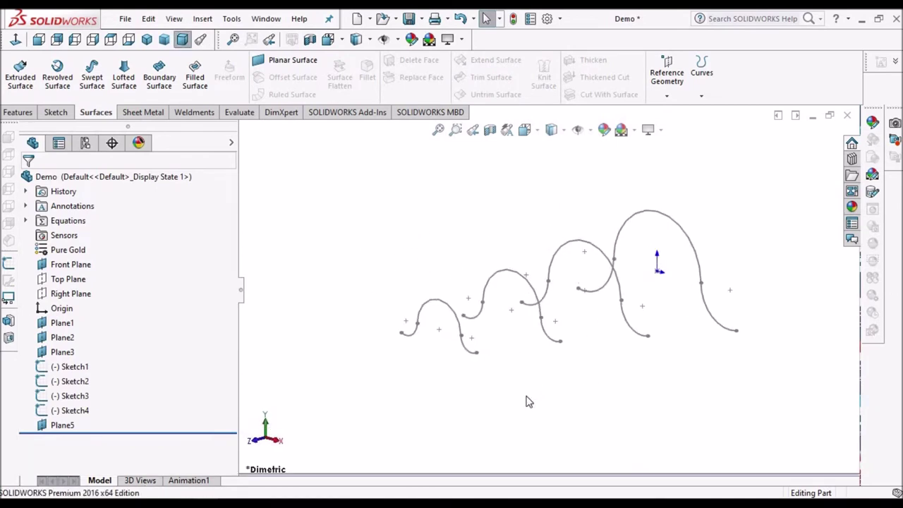
click(74, 371)
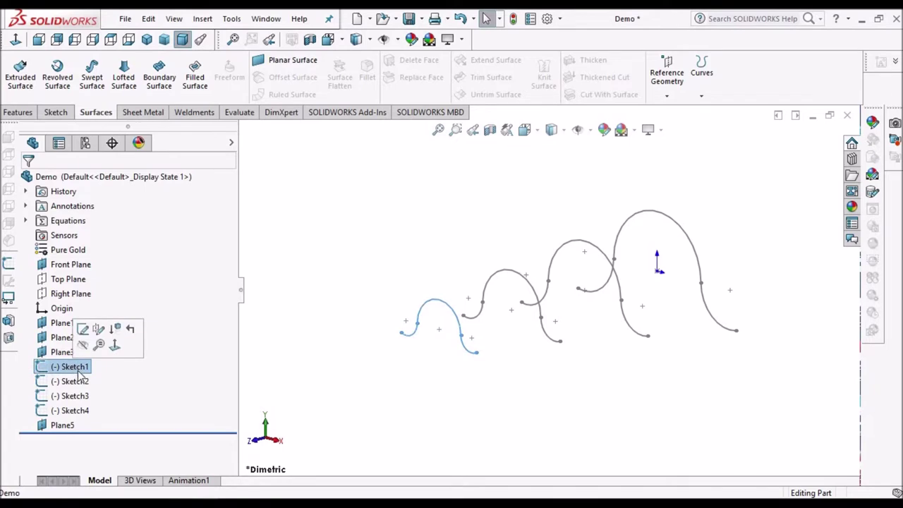
click(71, 409)
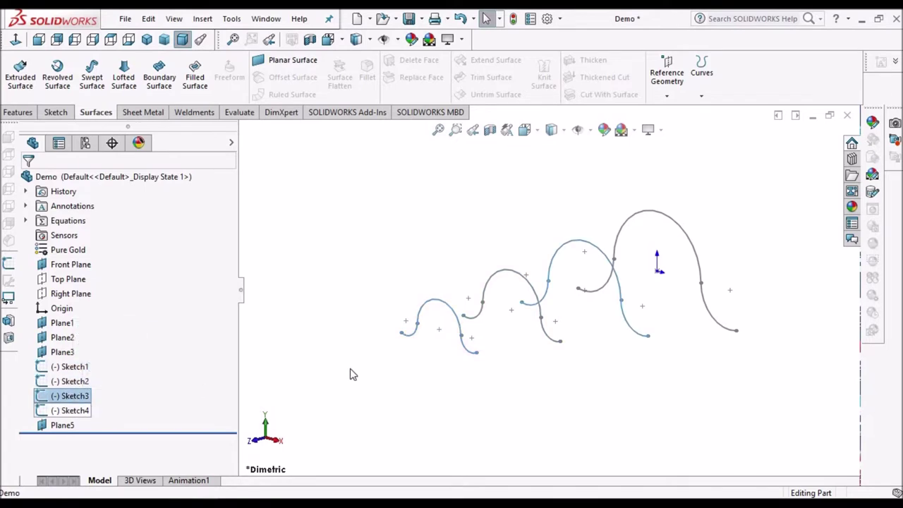
click(39, 40)
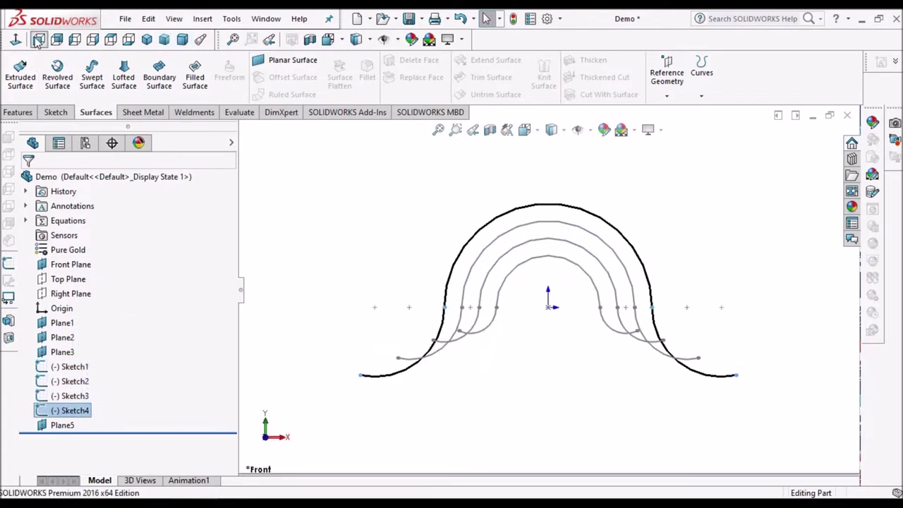
click(182, 40)
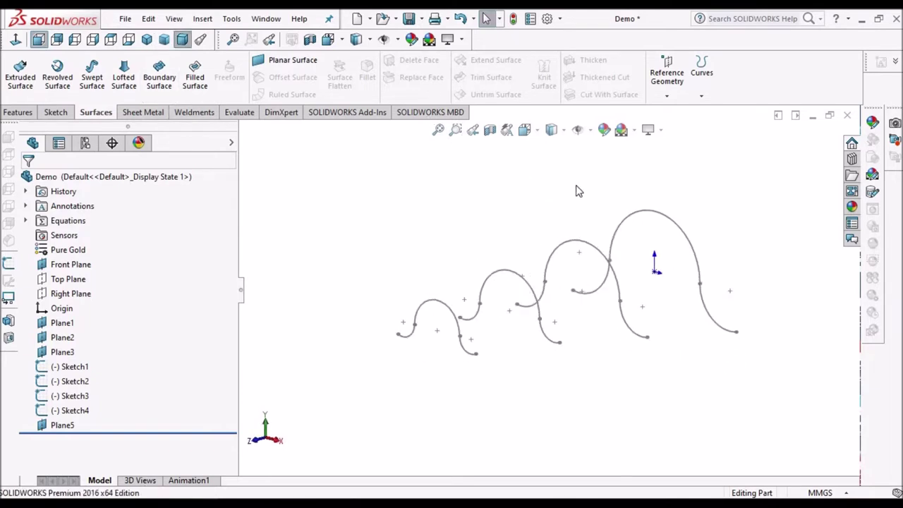
click(134, 83)
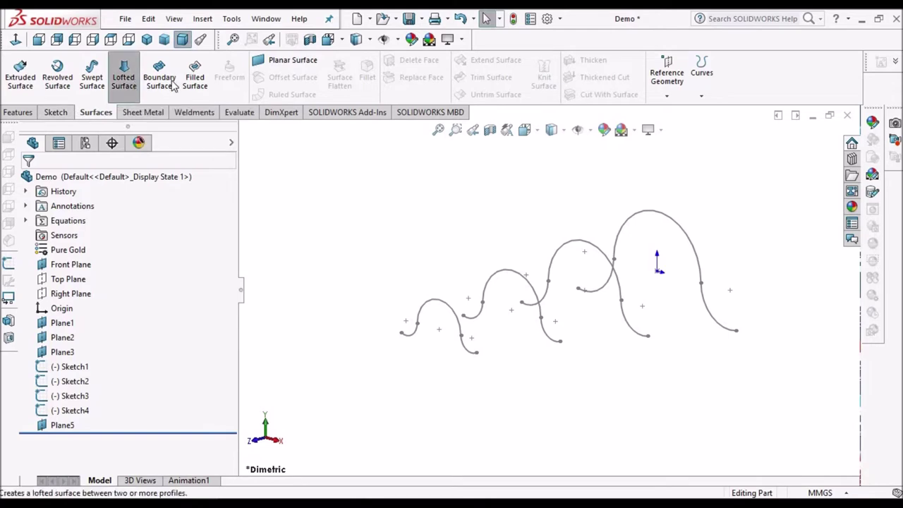
click(46, 181)
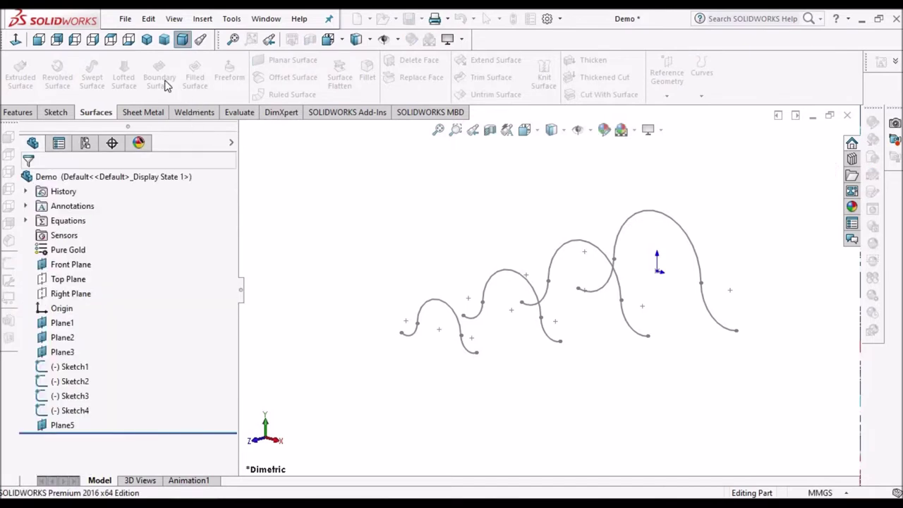
Step: Build Boundary-Surface4 through Sketch1, Sketch2, Sketch3 and Sketch4 in order and accept it
click(159, 79)
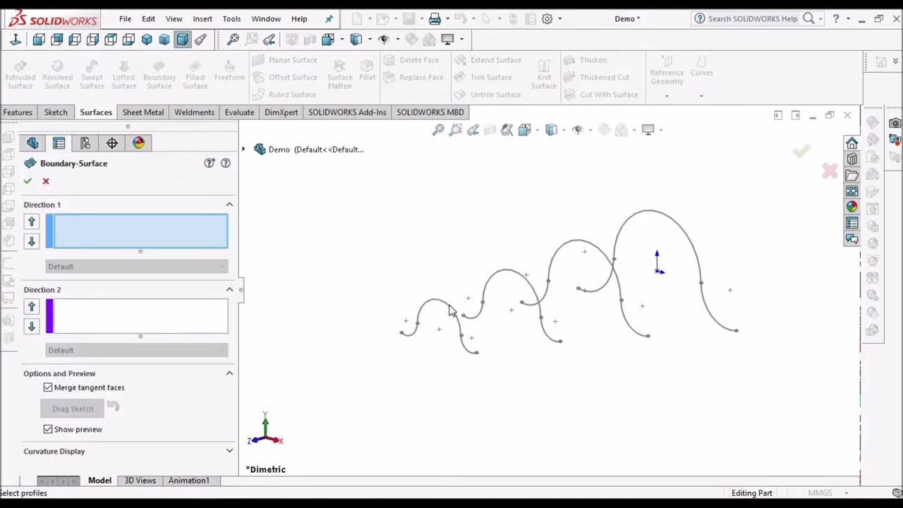
middle_drag(451, 310, 578, 240)
middle_drag(507, 287, 416, 332)
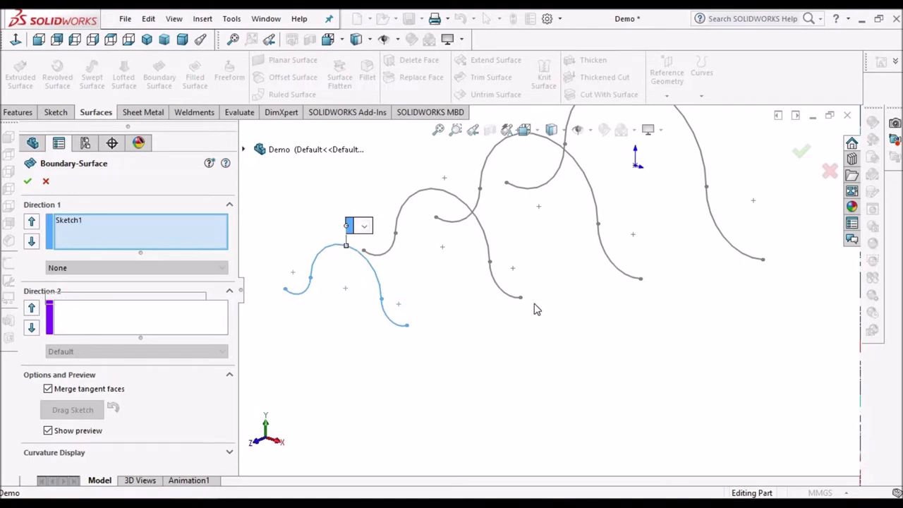
click(646, 283)
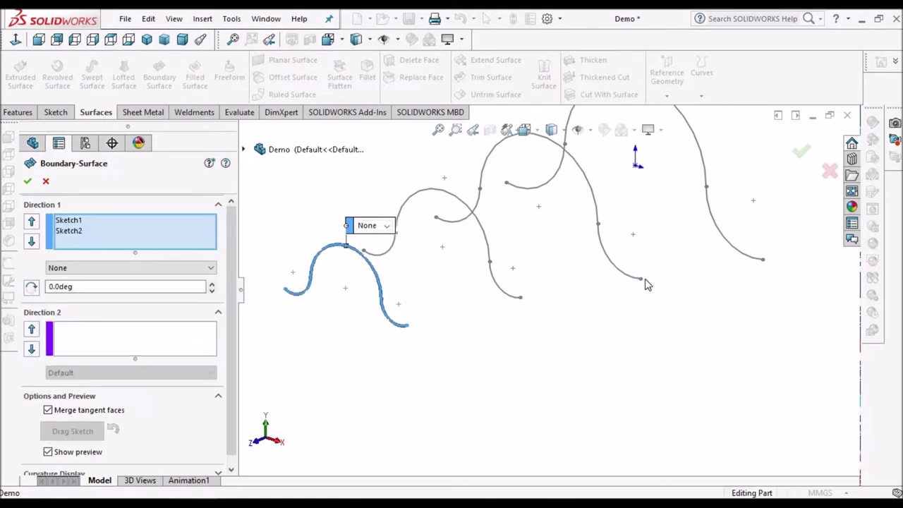
click(767, 265)
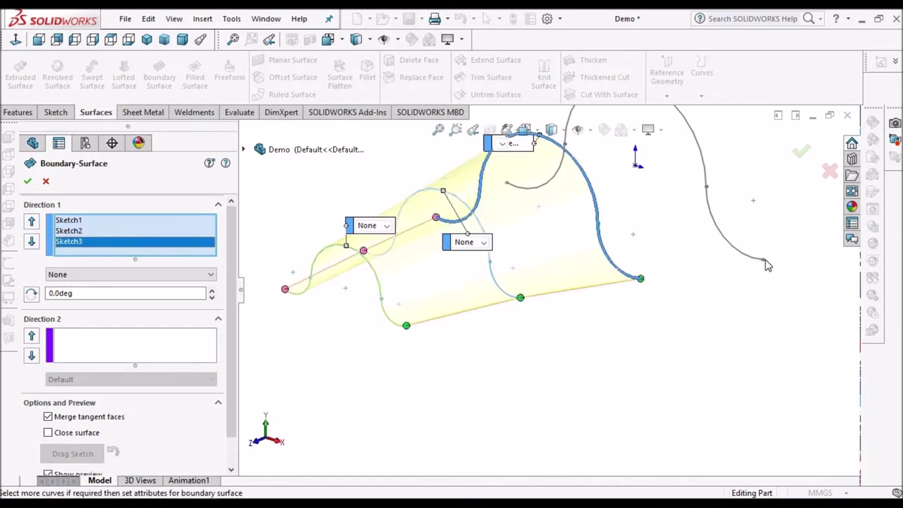
click(766, 261)
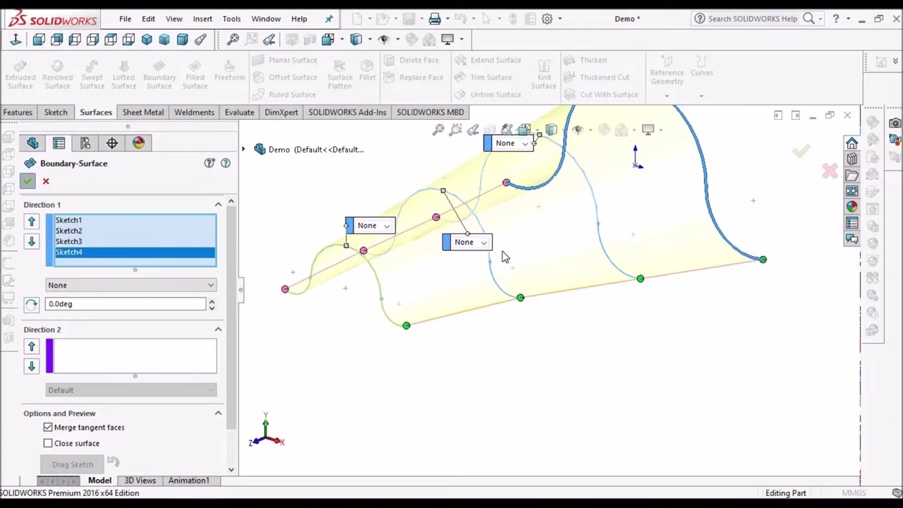
key(Return)
scroll(561, 268, down, 5)
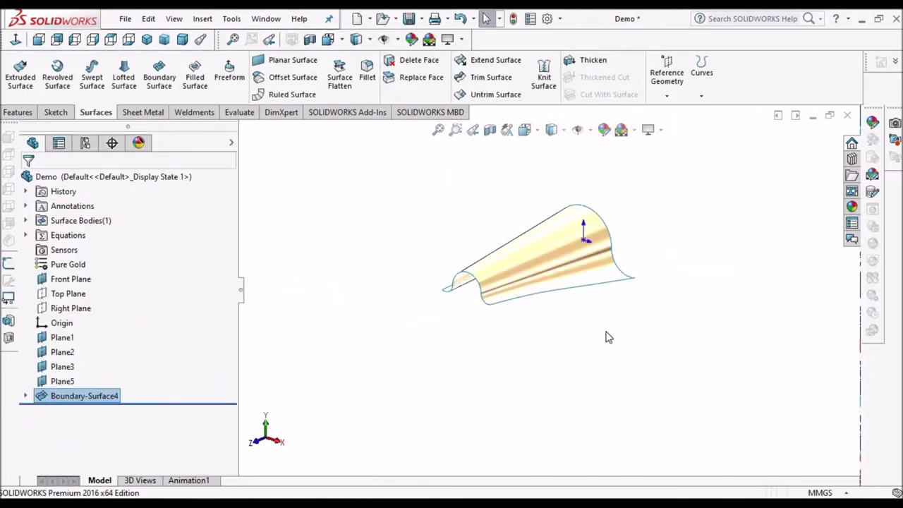
click(608, 337)
click(182, 39)
scroll(522, 241, up, 3)
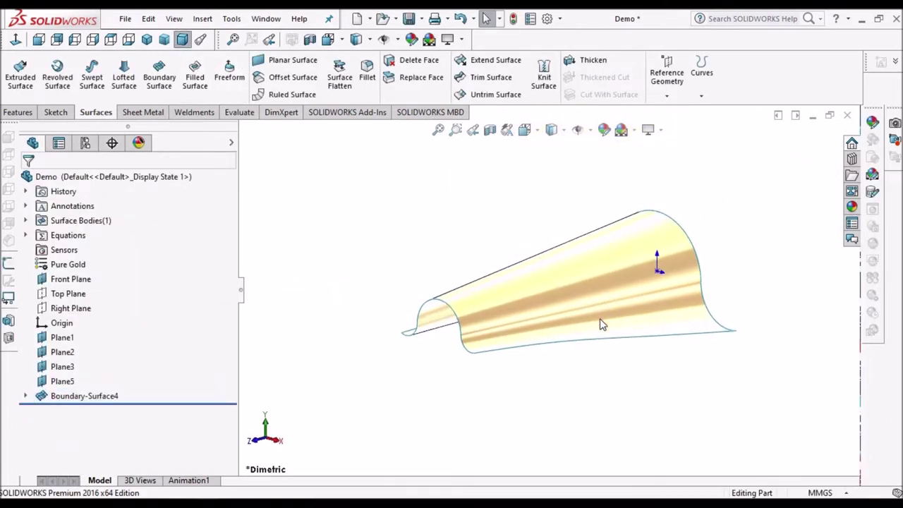
mouse_move(585, 302)
mouse_down()
mouse_move(609, 370)
mouse_move(641, 389)
mouse_move(606, 335)
mouse_move(593, 249)
mouse_move(620, 215)
mouse_up()
key(Escape)
mouse_move(620, 215)
middle_down()
mouse_move(589, 299)
mouse_move(536, 359)
mouse_move(574, 388)
mouse_move(553, 336)
middle_up()
scroll(554, 337, up, 2)
mouse_move(583, 281)
middle_down()
mouse_move(599, 376)
mouse_move(653, 431)
mouse_move(579, 394)
mouse_move(533, 317)
mouse_move(484, 282)
mouse_move(415, 303)
mouse_move(415, 366)
mouse_move(397, 407)
mouse_move(317, 413)
mouse_move(552, 322)
mouse_move(551, 313)
mouse_move(472, 322)
mouse_move(546, 316)
middle_up()
click(547, 316)
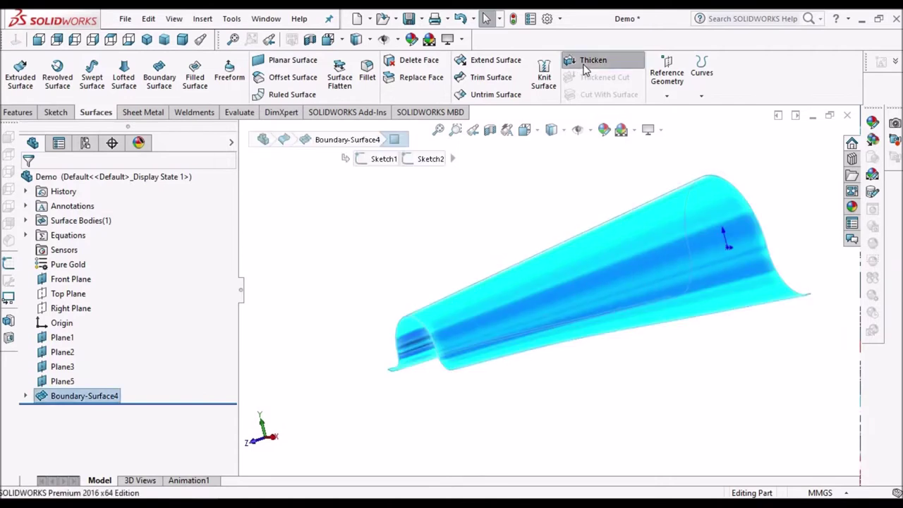
Step: Thicken Boundary-Surface4 to 1.0 mm and orbit the resulting shell
click(93, 277)
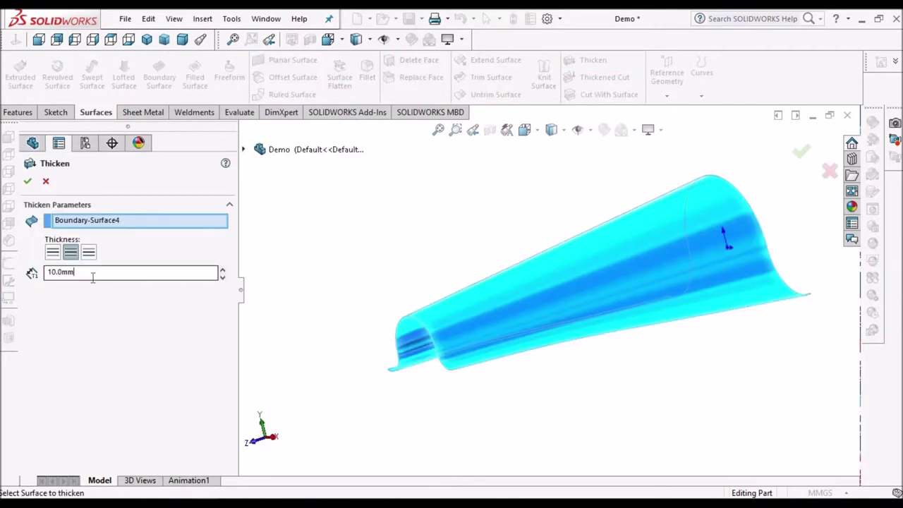
text(1)
key(Return)
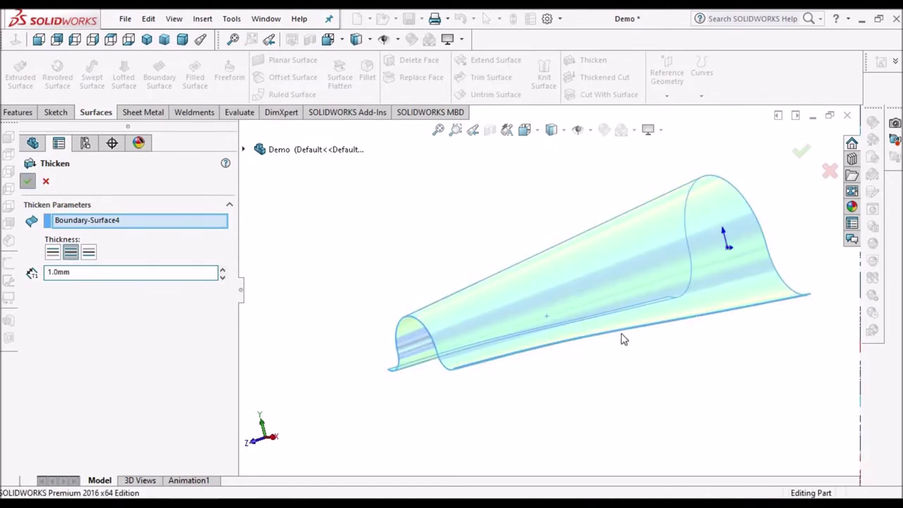
key(Return)
mouse_move(518, 265)
middle_down()
mouse_move(396, 373)
mouse_move(355, 327)
mouse_move(349, 287)
mouse_move(476, 298)
mouse_move(570, 255)
mouse_move(560, 359)
mouse_move(534, 329)
mouse_move(547, 302)
mouse_move(510, 306)
mouse_move(484, 278)
mouse_move(571, 262)
mouse_move(544, 294)
mouse_move(478, 315)
mouse_move(566, 324)
mouse_move(461, 326)
mouse_move(409, 433)
mouse_move(614, 258)
mouse_move(602, 229)
mouse_move(538, 275)
mouse_move(517, 332)
mouse_move(167, 427)
middle_up()
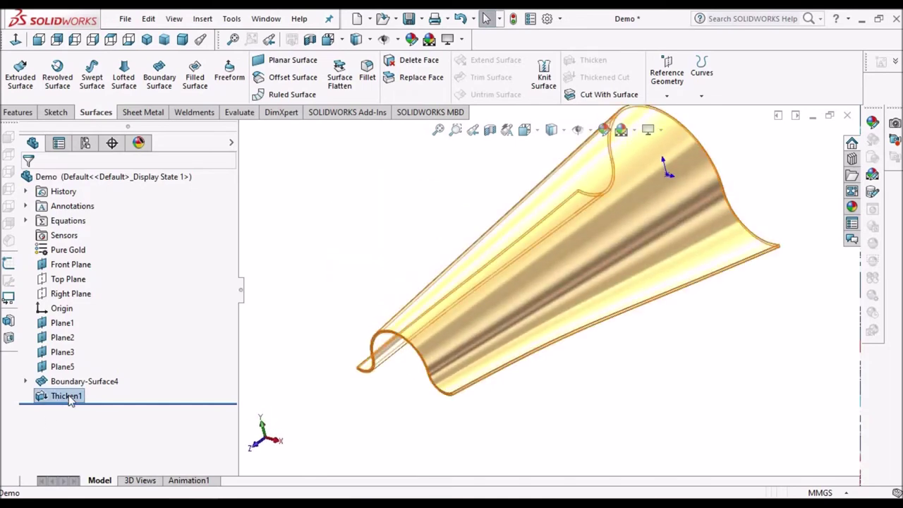
Step: Review the Thicken1 and Boundary-Surface4 shortcut menus, closing each without changes
right_click(69, 398)
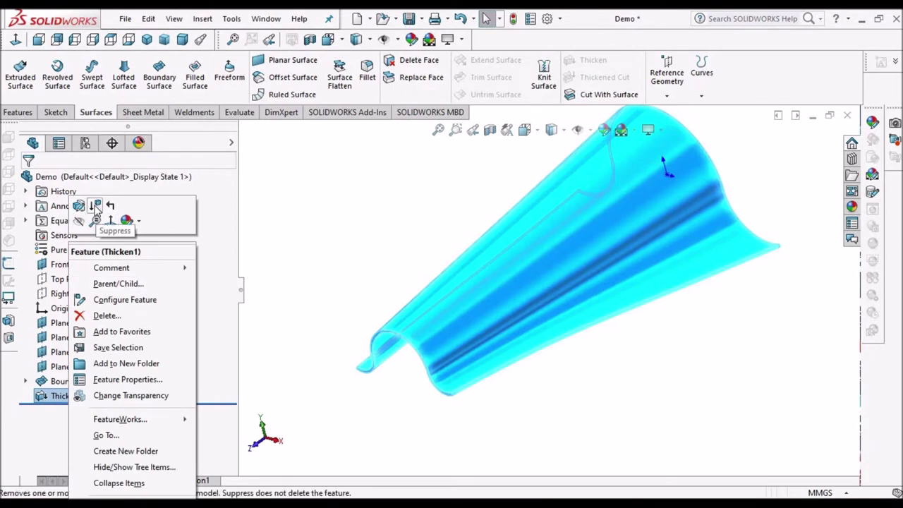
key(Escape)
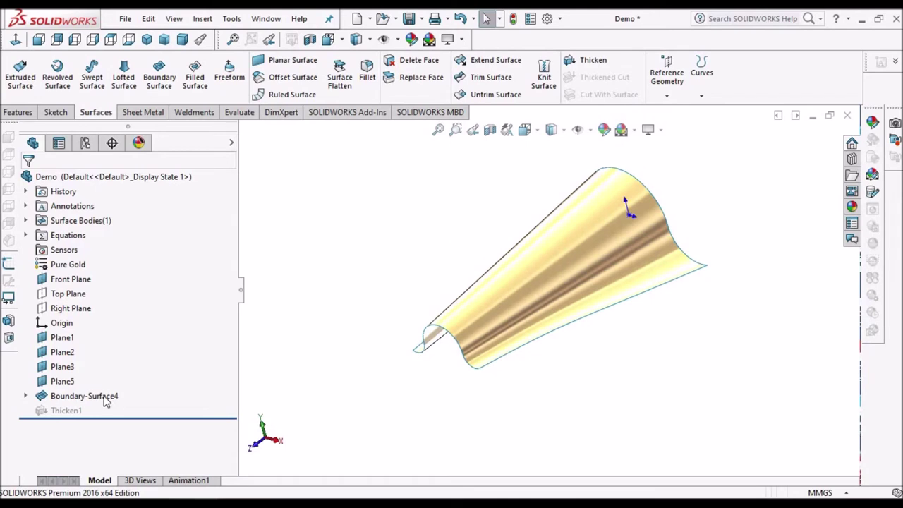
right_click(106, 397)
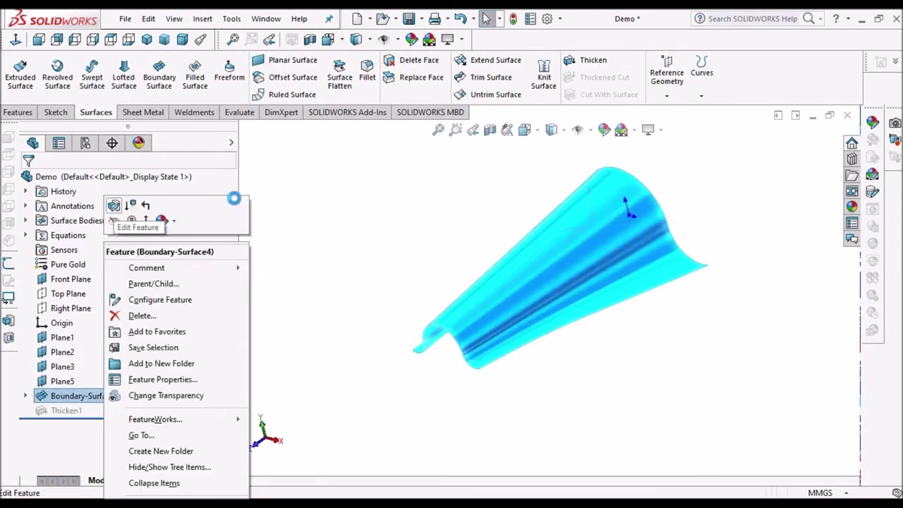
key(Escape)
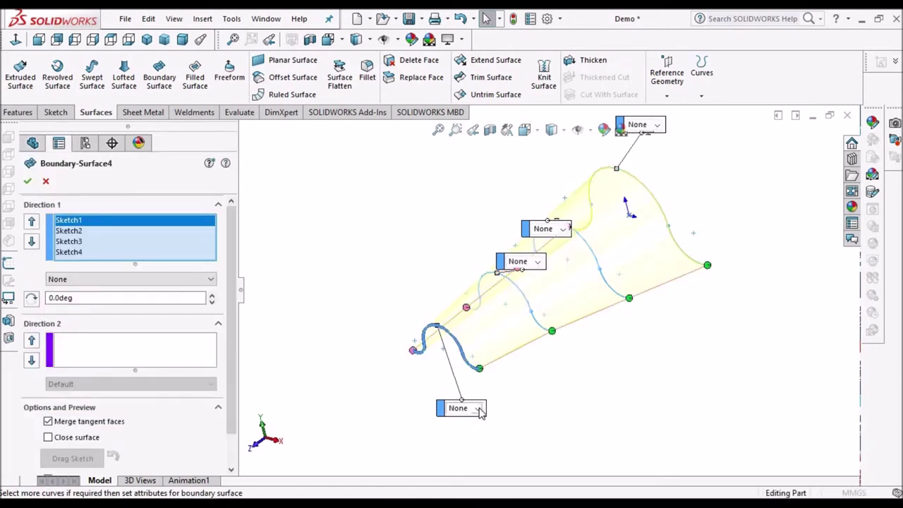
Step: Set Sketch1 through Sketch4 tangency to Normal To Profile and accept Boundary-Surface4
click(479, 412)
click(480, 412)
click(479, 411)
click(480, 412)
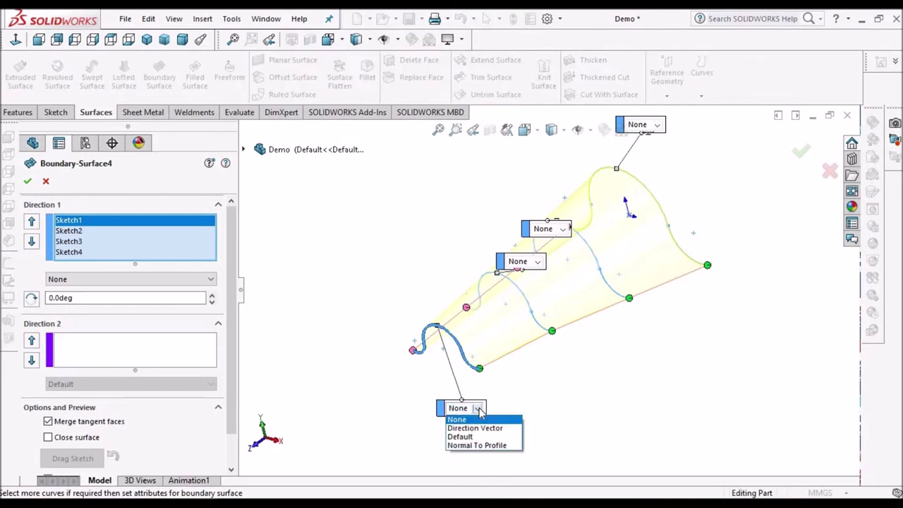
click(478, 445)
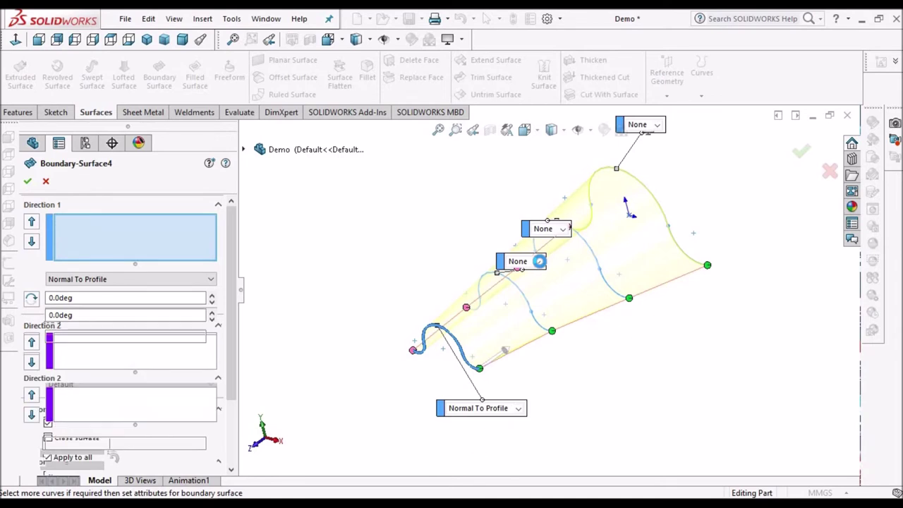
click(538, 261)
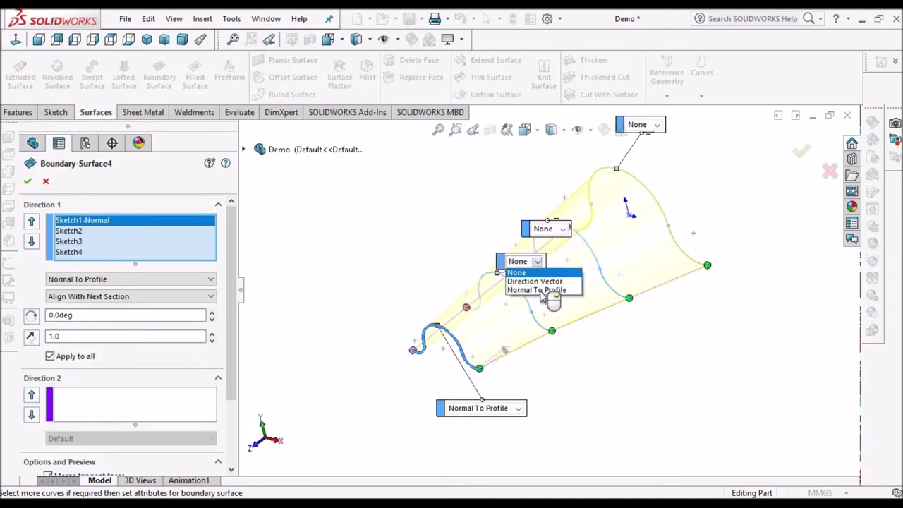
click(540, 290)
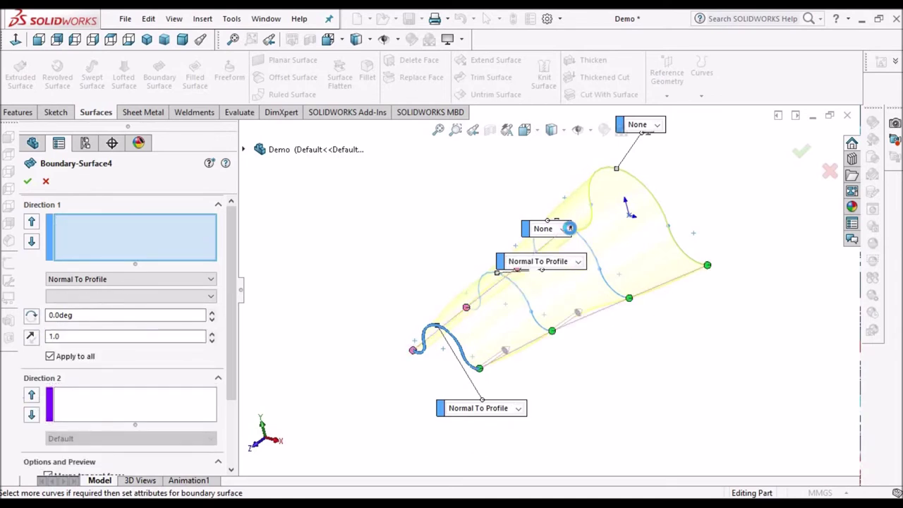
click(564, 230)
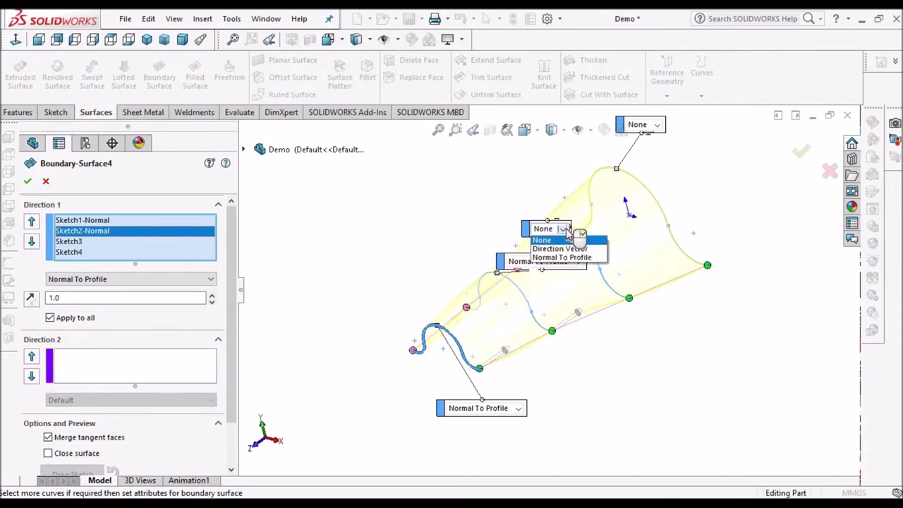
click(562, 258)
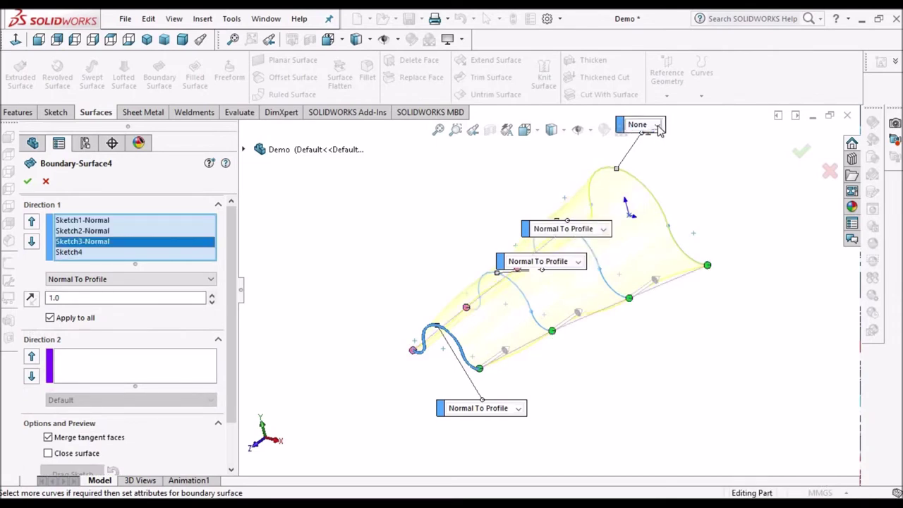
click(656, 126)
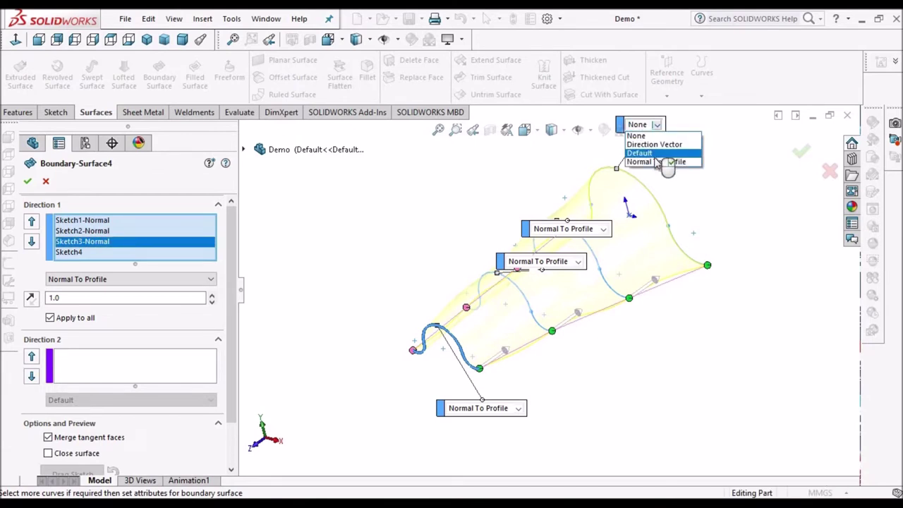
click(657, 161)
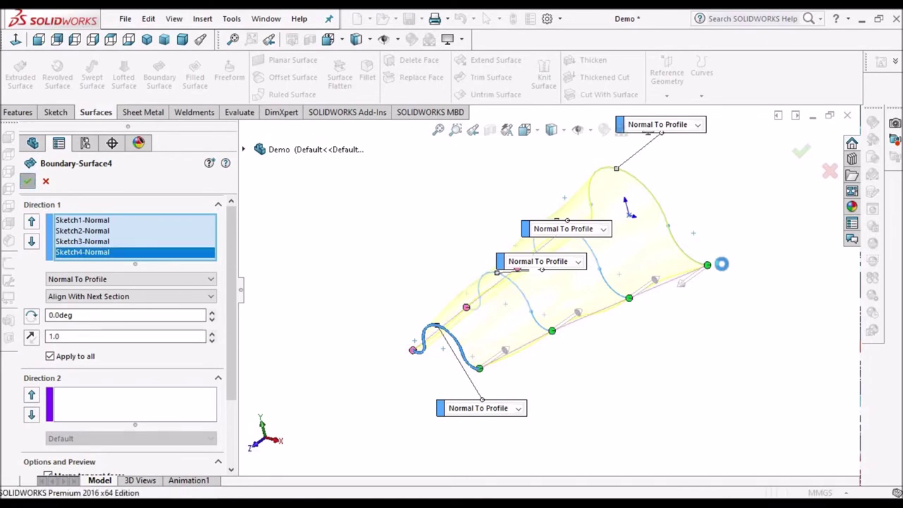
key(Return)
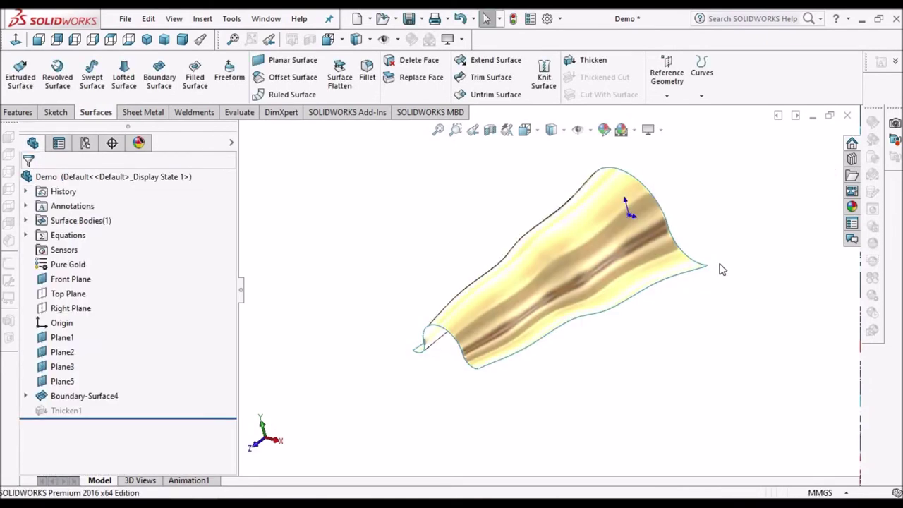
mouse_move(537, 260)
middle_down()
mouse_move(504, 233)
mouse_move(489, 188)
mouse_move(501, 252)
mouse_move(474, 269)
mouse_move(443, 268)
mouse_move(354, 323)
mouse_move(305, 367)
mouse_move(611, 270)
mouse_move(618, 276)
mouse_move(567, 228)
mouse_move(538, 277)
mouse_move(550, 322)
mouse_move(654, 293)
mouse_move(597, 317)
mouse_move(516, 322)
mouse_move(701, 399)
mouse_move(637, 435)
mouse_move(517, 427)
mouse_move(541, 368)
mouse_move(576, 375)
mouse_move(526, 445)
mouse_move(556, 261)
mouse_move(554, 306)
mouse_move(512, 296)
mouse_move(616, 258)
mouse_move(579, 308)
middle_up()
scroll(538, 277, down, 3)
scroll(516, 322, down, 2)
scroll(555, 264, down, 2)
scroll(579, 308, up, 2)
mouse_move(647, 377)
middle_down()
mouse_move(590, 308)
mouse_move(562, 314)
mouse_move(566, 250)
mouse_move(605, 211)
mouse_move(608, 236)
mouse_move(542, 266)
mouse_move(543, 274)
middle_up()
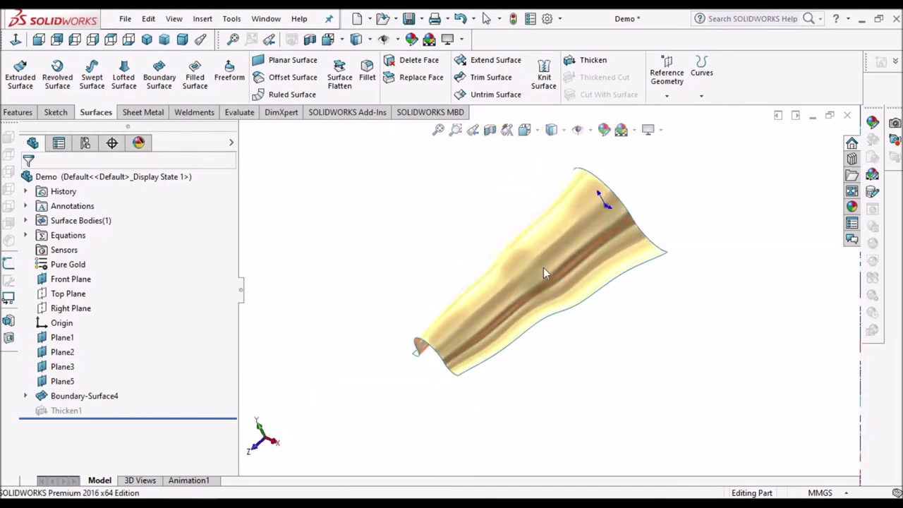
right_click(68, 411)
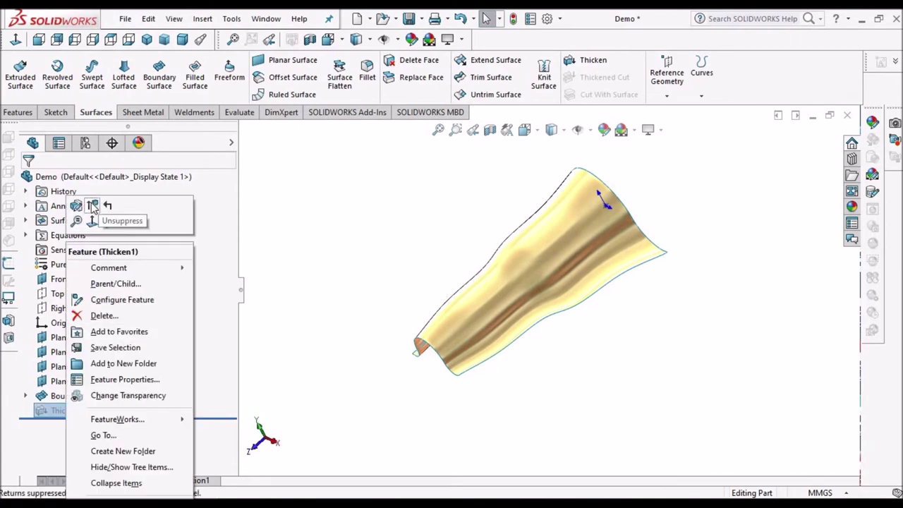
Step: Unsuppress Thicken1 and orbit and zoom around the thickened thin shell to inspect it
click(93, 205)
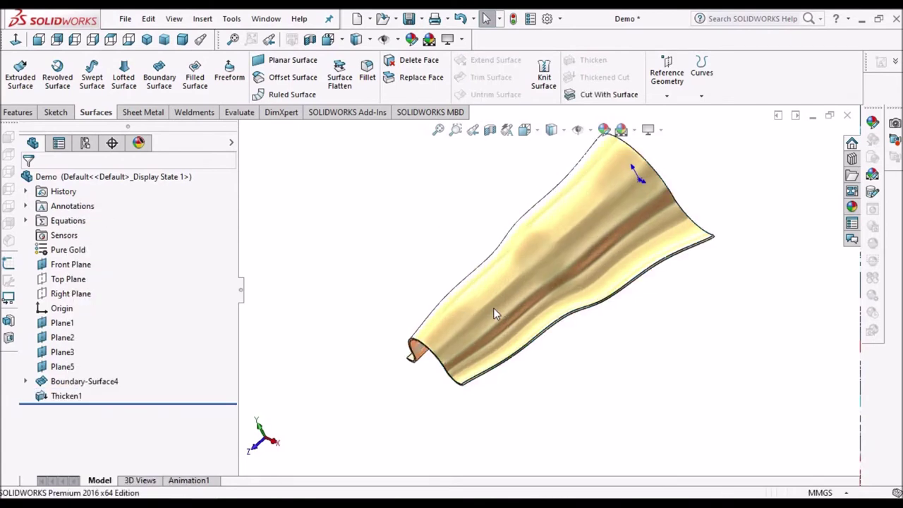
mouse_move(529, 288)
middle_down()
mouse_move(558, 207)
mouse_move(548, 288)
mouse_move(621, 393)
mouse_move(600, 392)
middle_up()
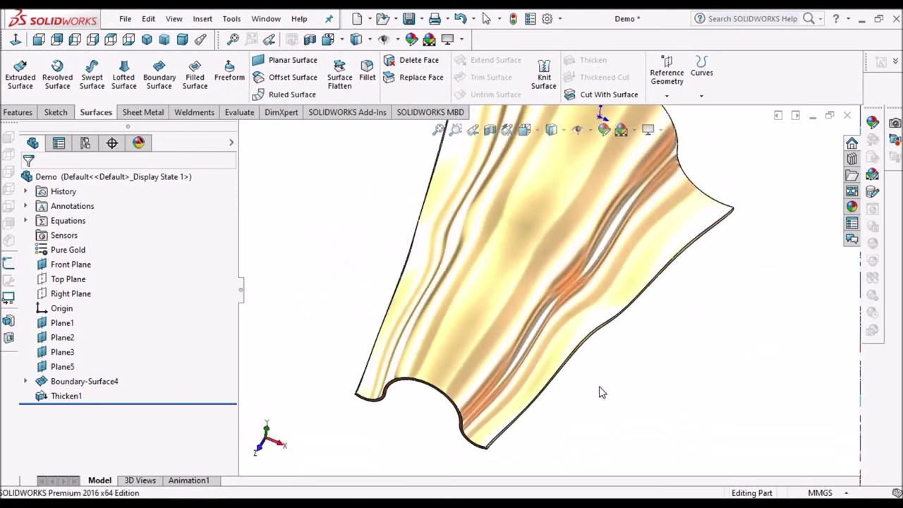
scroll(552, 266, up, 2)
scroll(586, 275, up, 2)
mouse_move(574, 231)
middle_down()
mouse_move(570, 204)
mouse_move(571, 237)
mouse_move(656, 273)
middle_up()
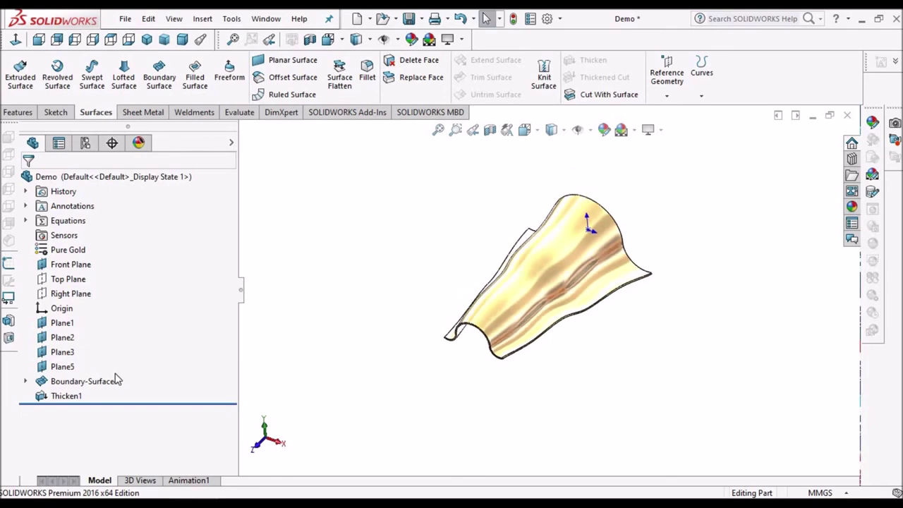
right_click(90, 384)
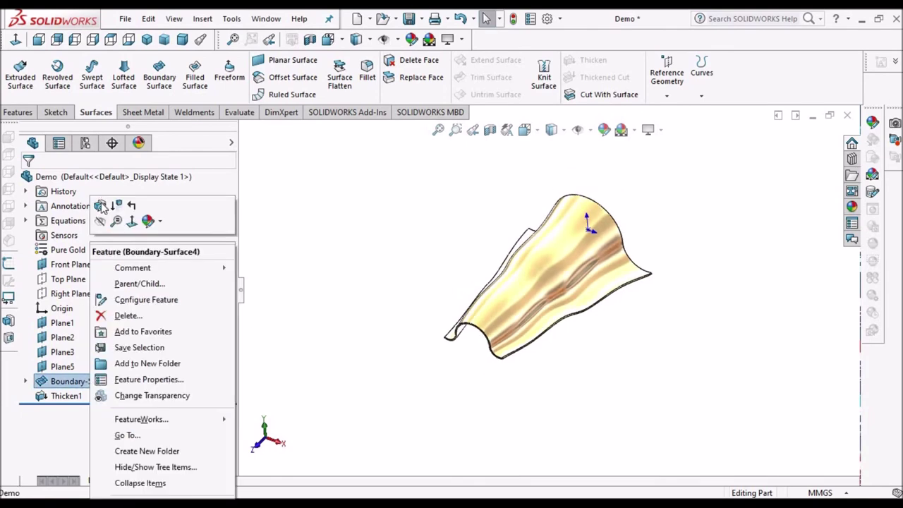
Step: Edit Boundary-Surface4 and set its Normal To Profile tangency to Align With Next Section
key(Escape)
click(227, 311)
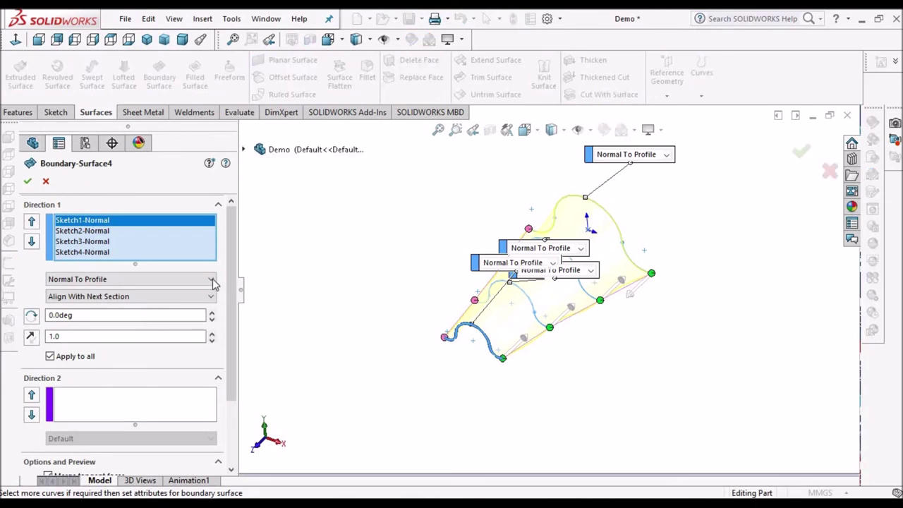
click(210, 302)
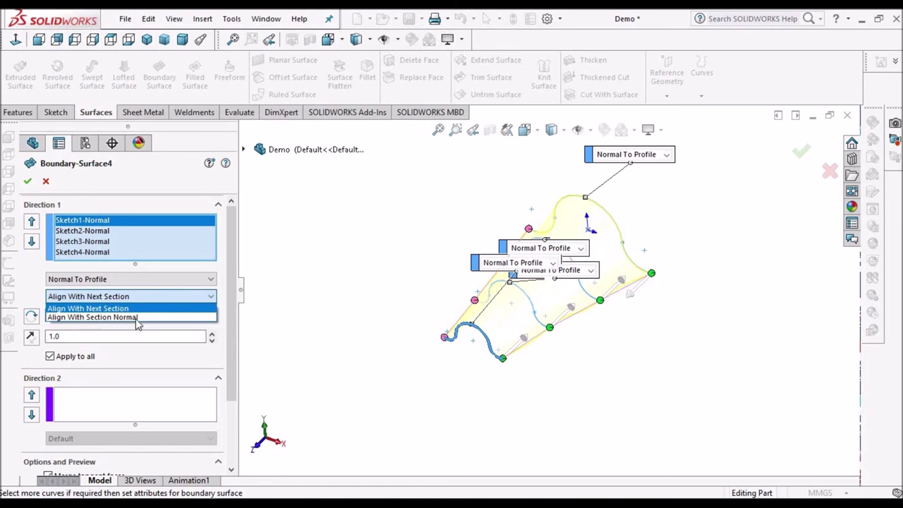
click(162, 371)
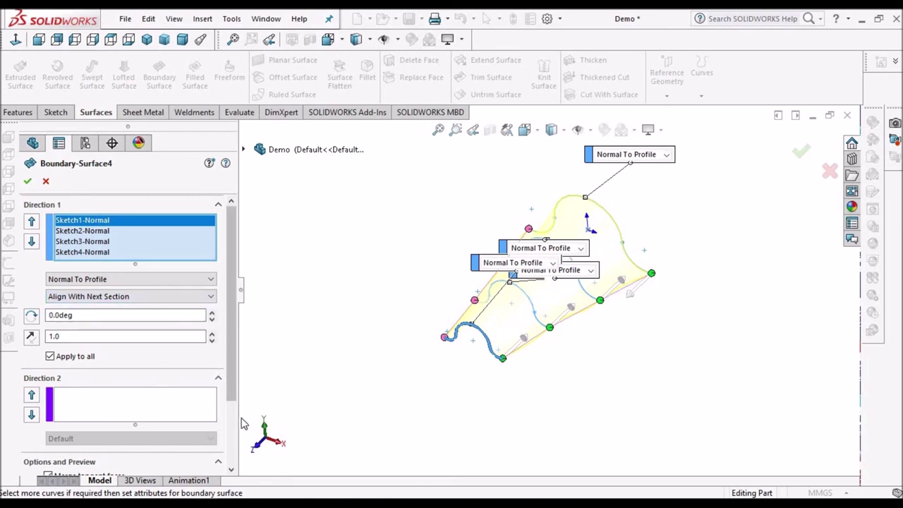
Step: Select the 0.0deg draft angle value, then check the Boundary Surface tutorial PDF in Edge
scroll(223, 379, down, 3)
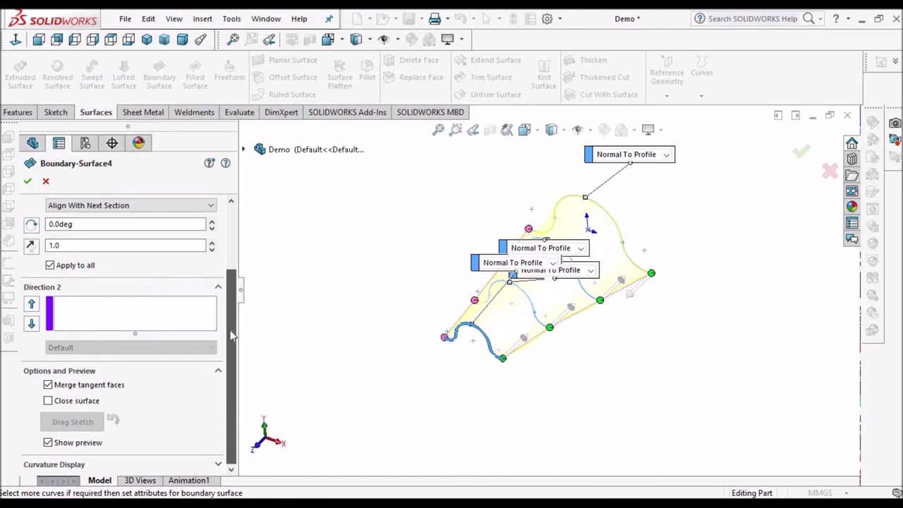
scroll(233, 345, up, 3)
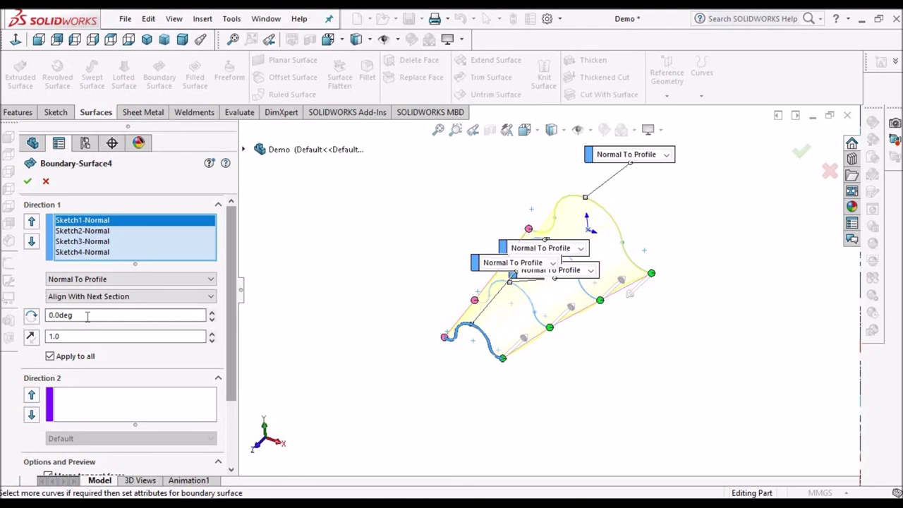
click(101, 314)
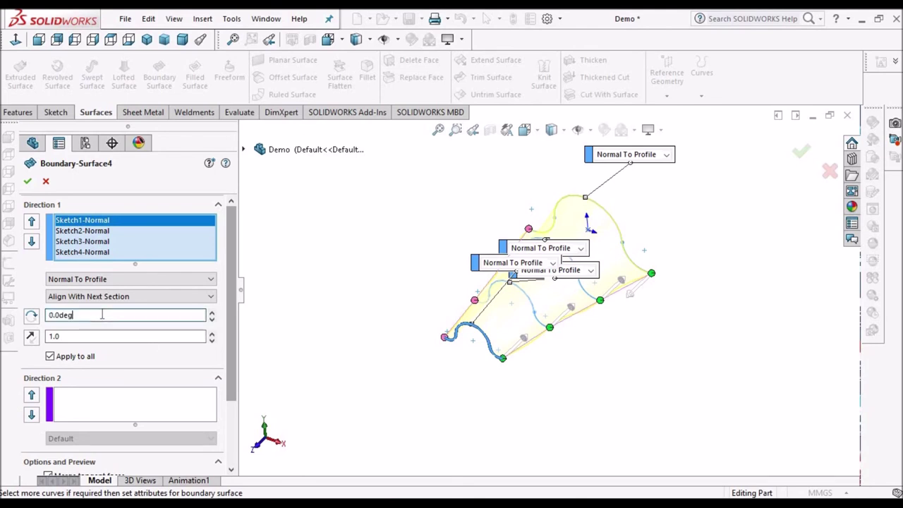
drag(102, 314, 31, 315)
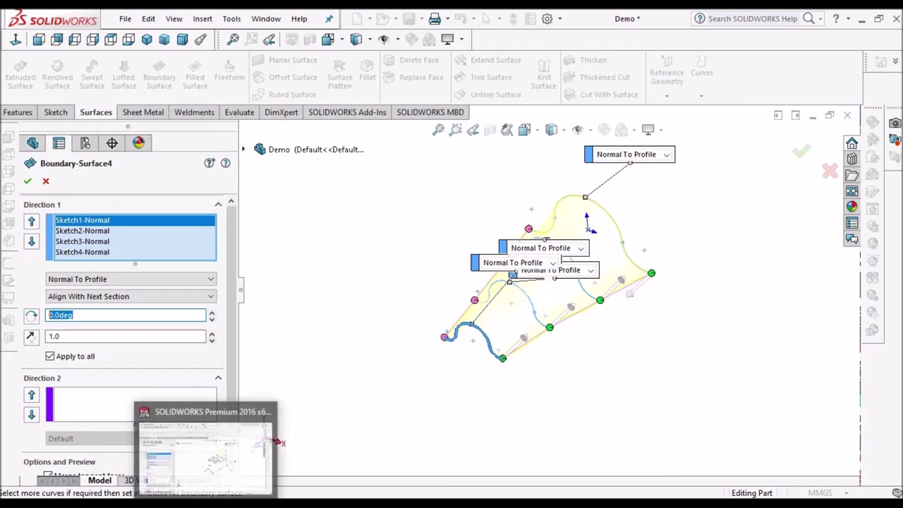
click(268, 497)
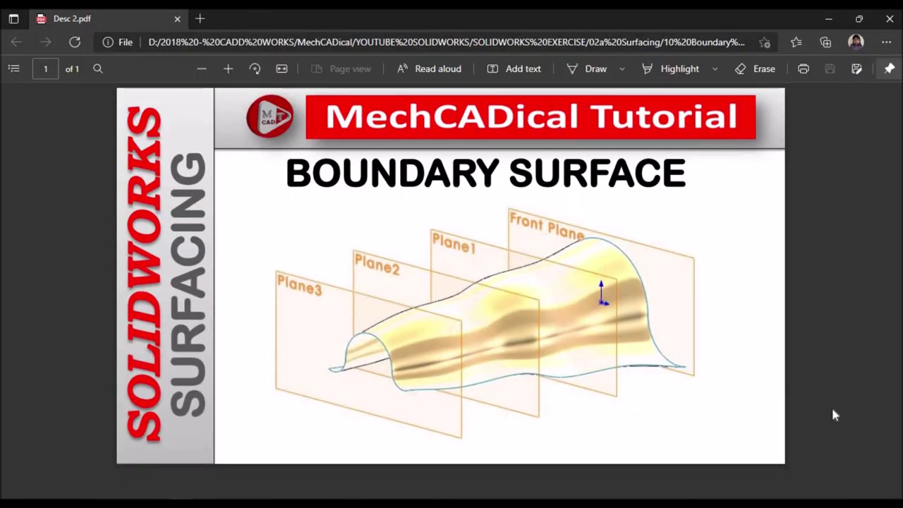